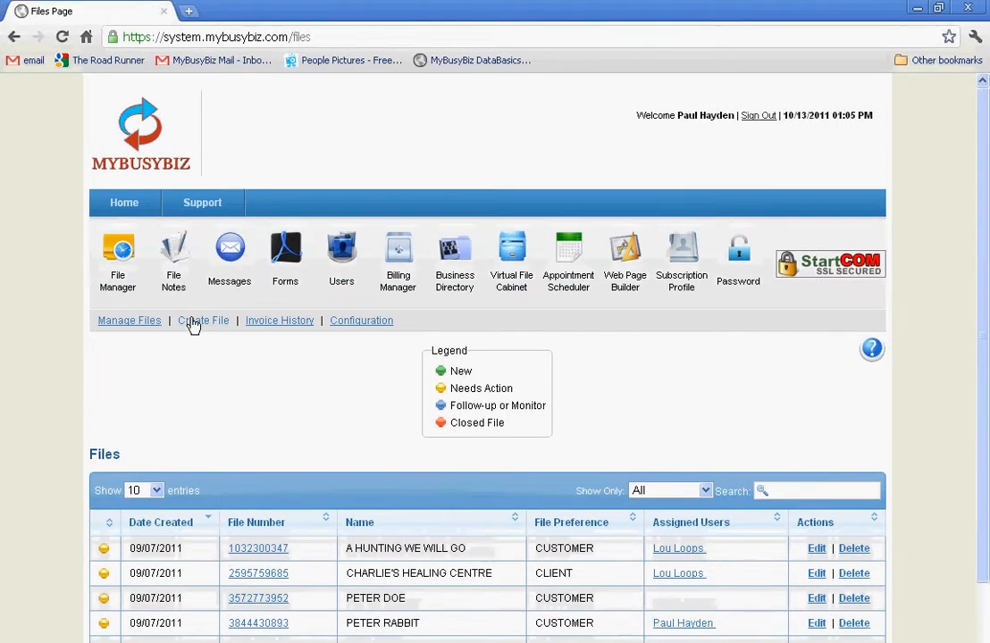
Open a new file form and review its file number fields and the File Status and File Type options.
left_click(197, 288)
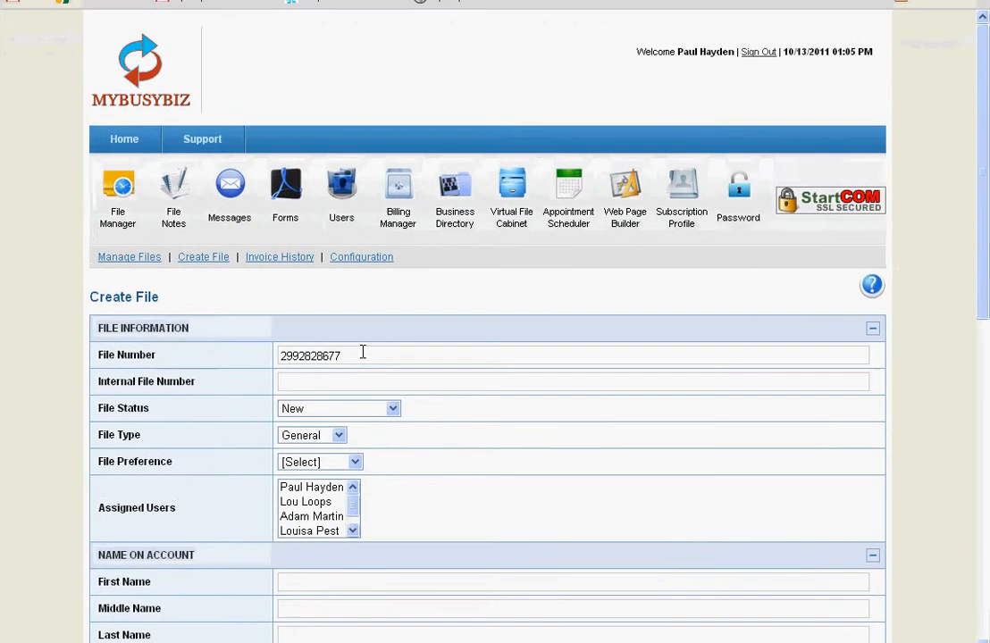
left_click(361, 353)
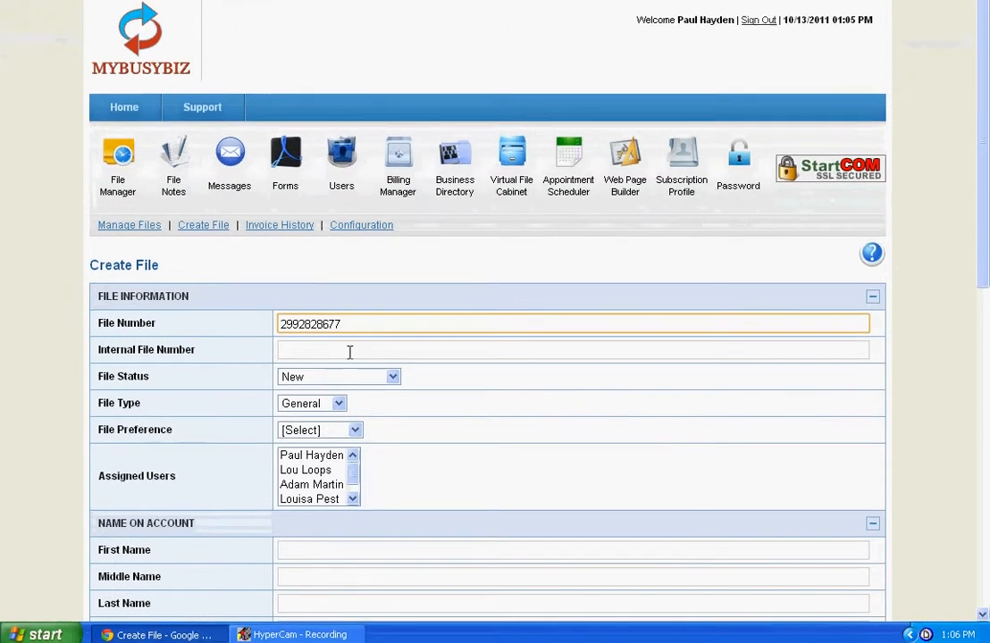
left_click(349, 383)
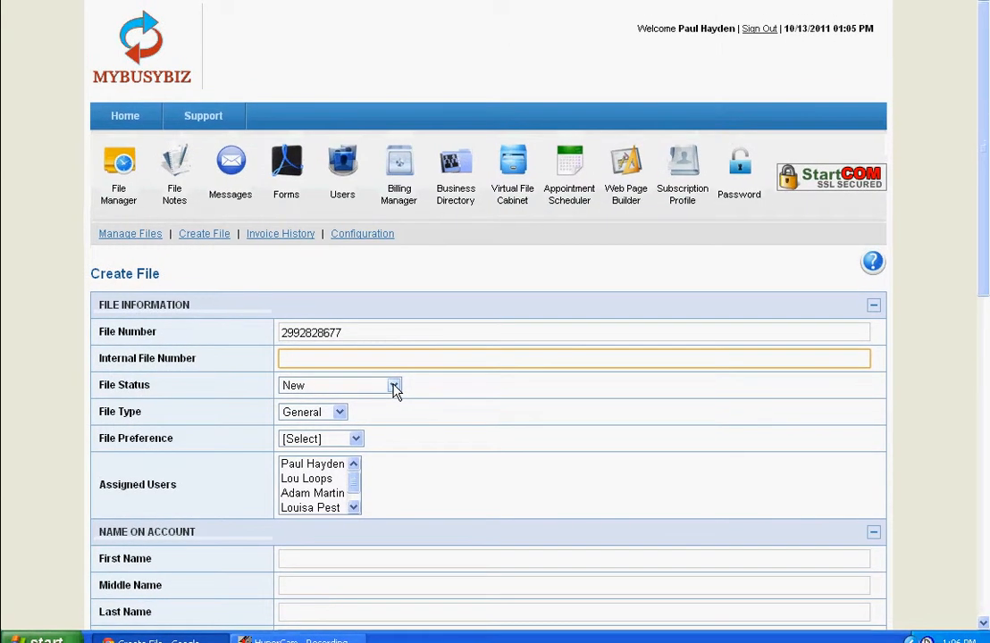
left_click(393, 387)
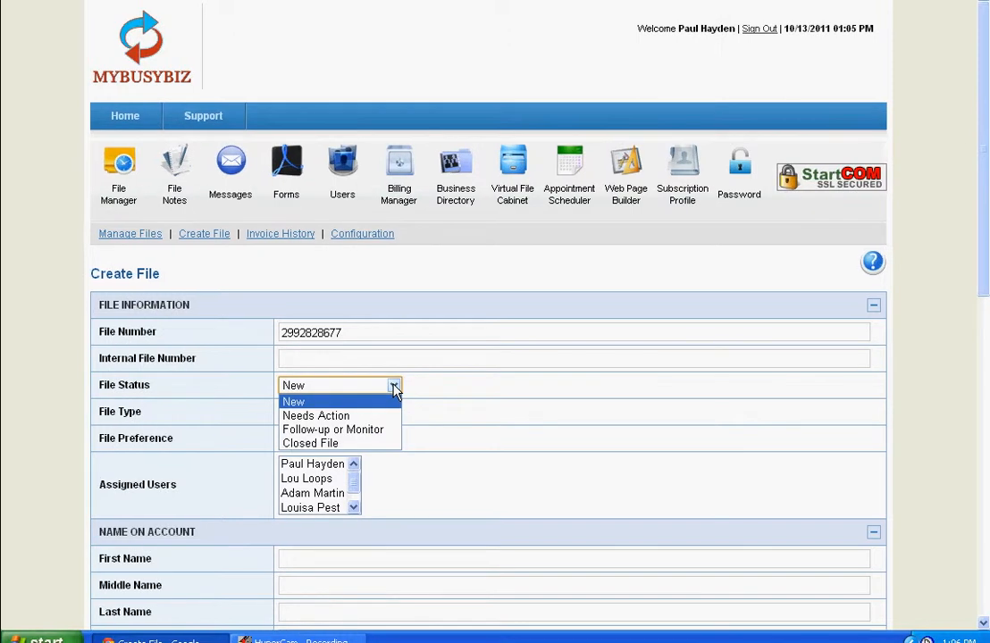
left_click(393, 387)
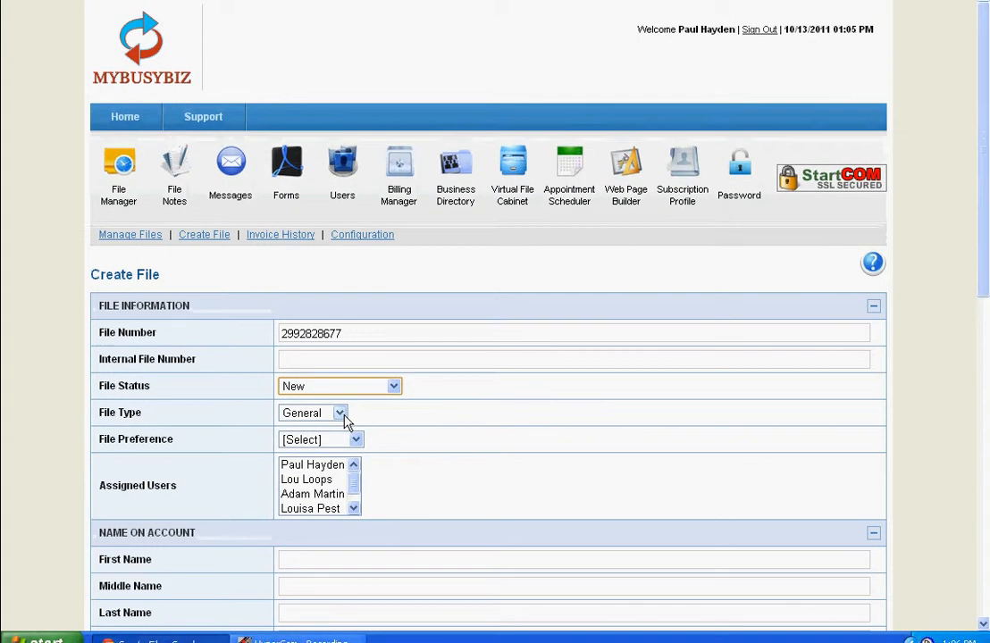
left_click(340, 418)
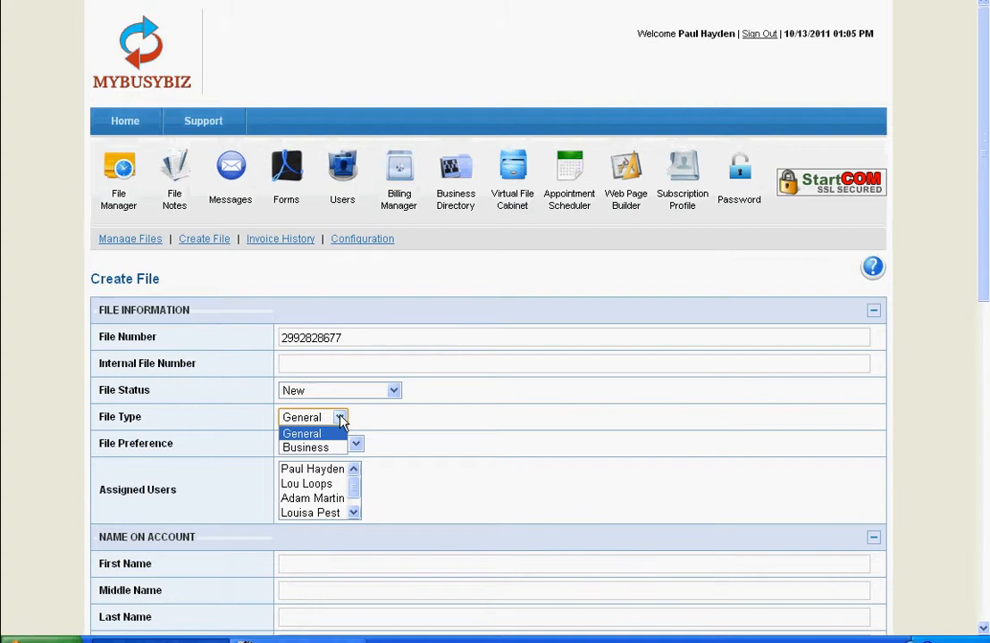
left_click(340, 420)
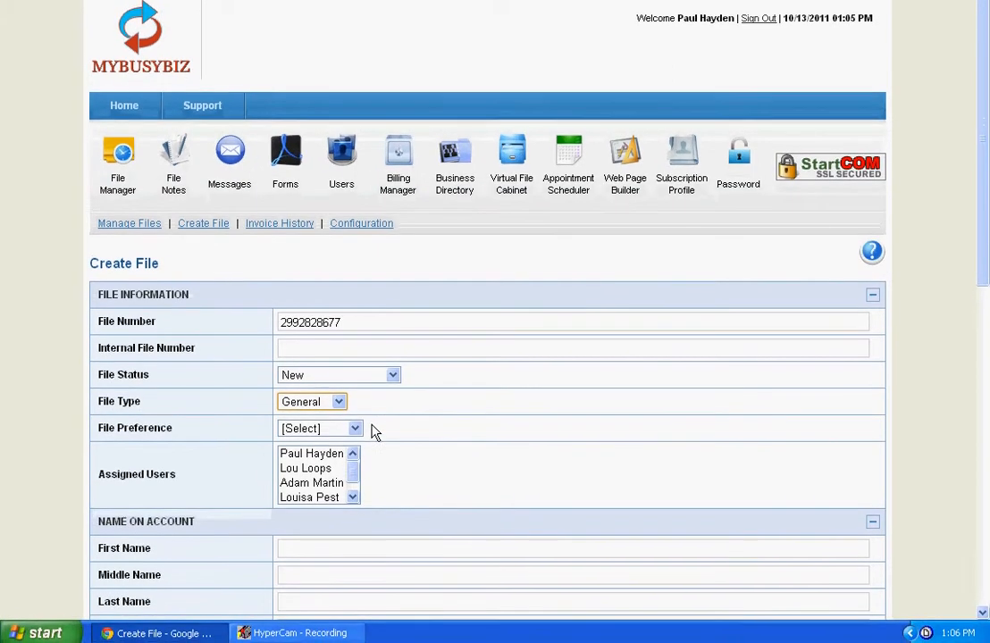
Set the file preference to Other with a custom entry and assign the third listed user to the file.
left_click(355, 427)
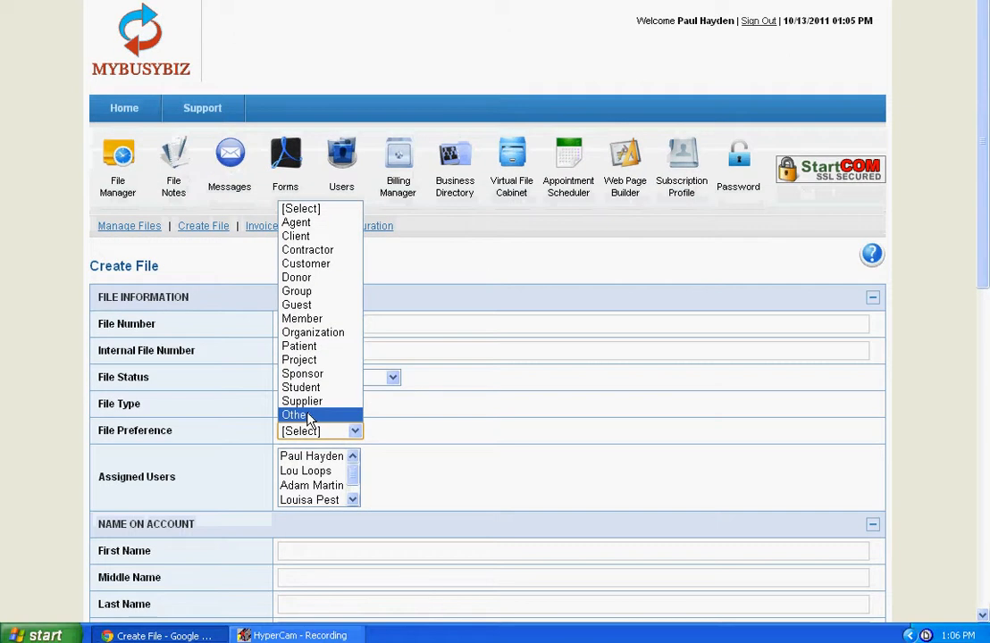
left_click(304, 435)
left_click(312, 463)
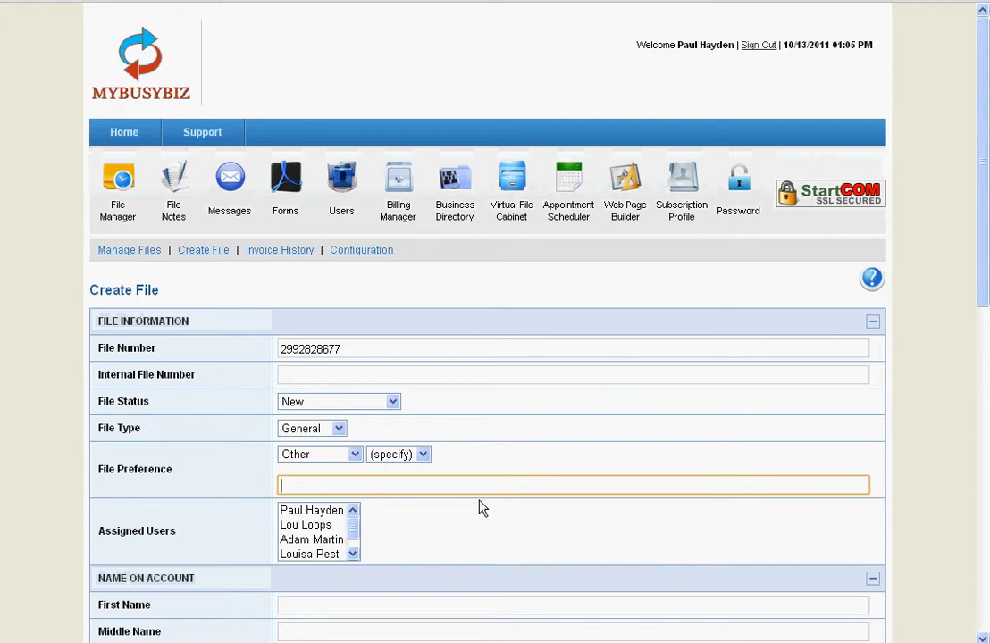
scroll(481, 505, "down", 5)
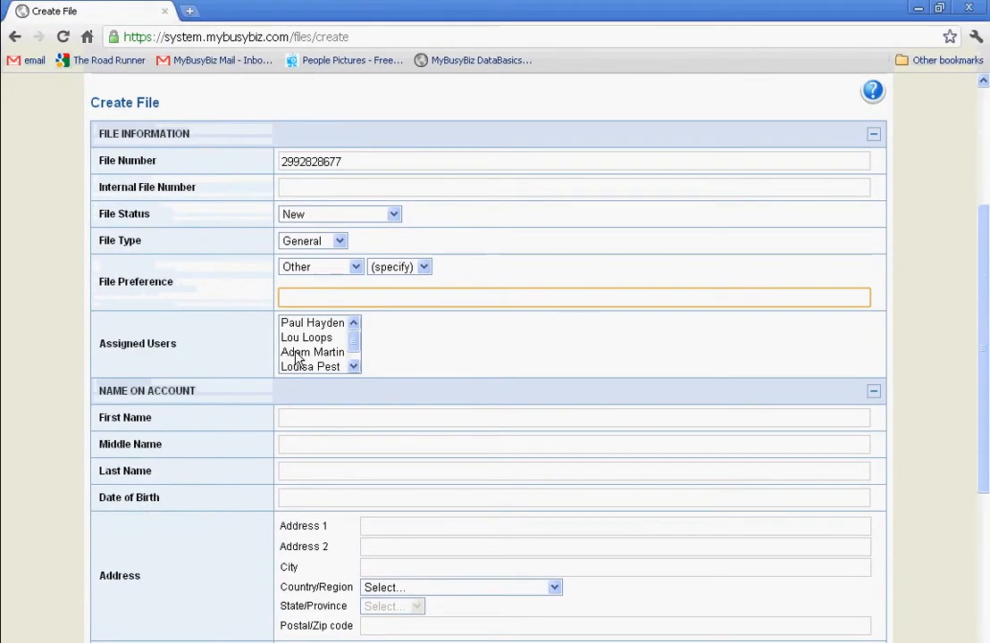
left_click(303, 352)
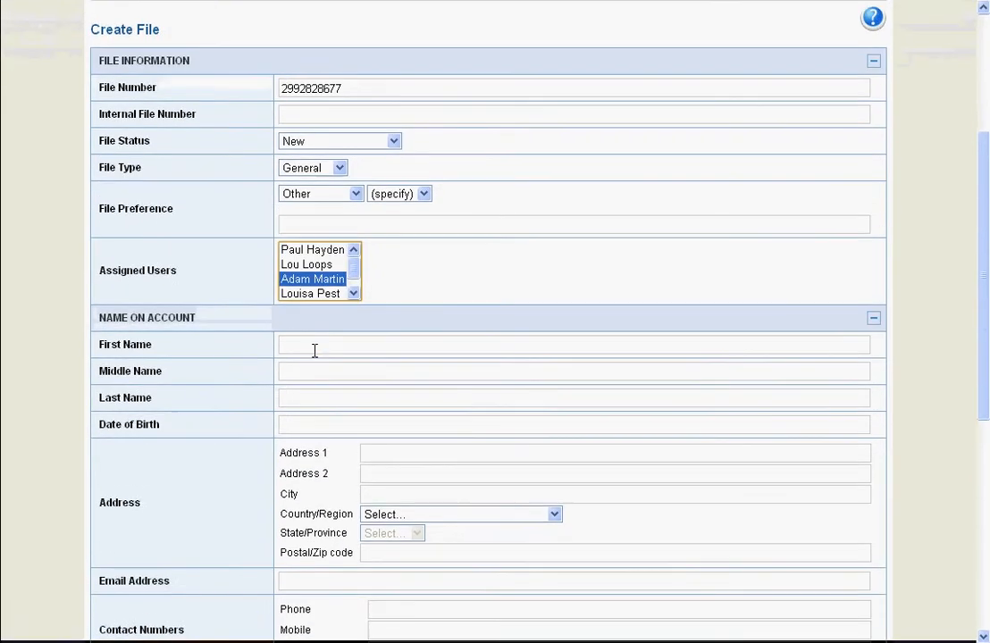
Look through the Name on Account fields, including the date picker for Date of Birth.
left_click(315, 421)
left_click(303, 375)
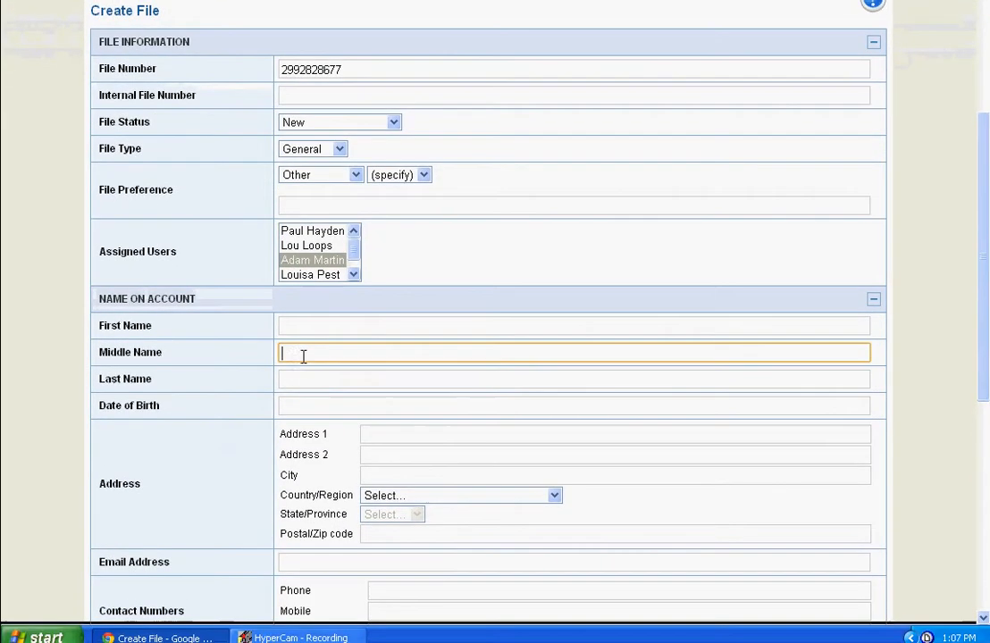
left_click(309, 400)
left_click(316, 401)
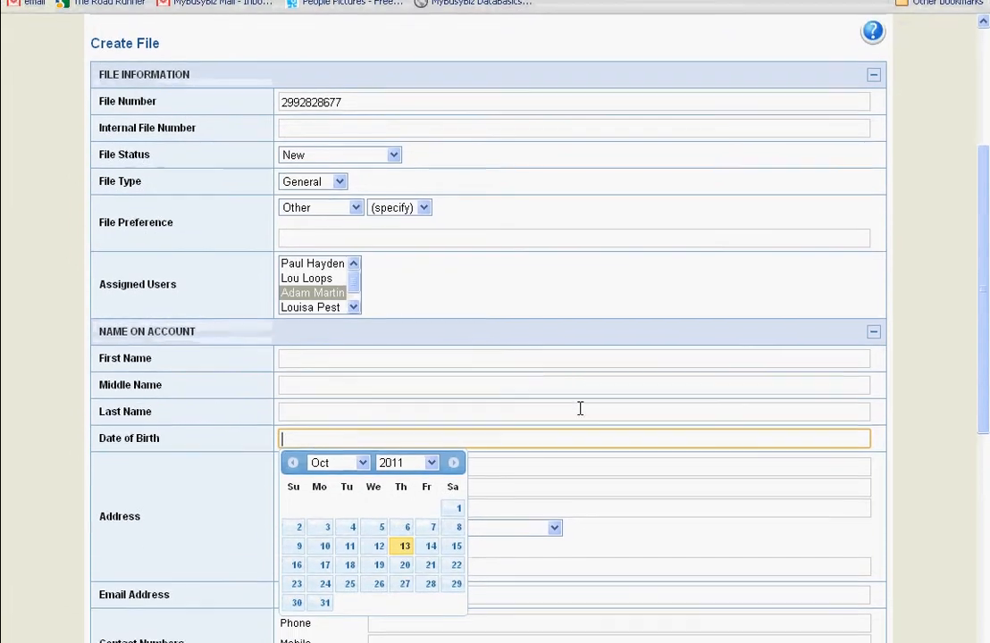
left_click(555, 409)
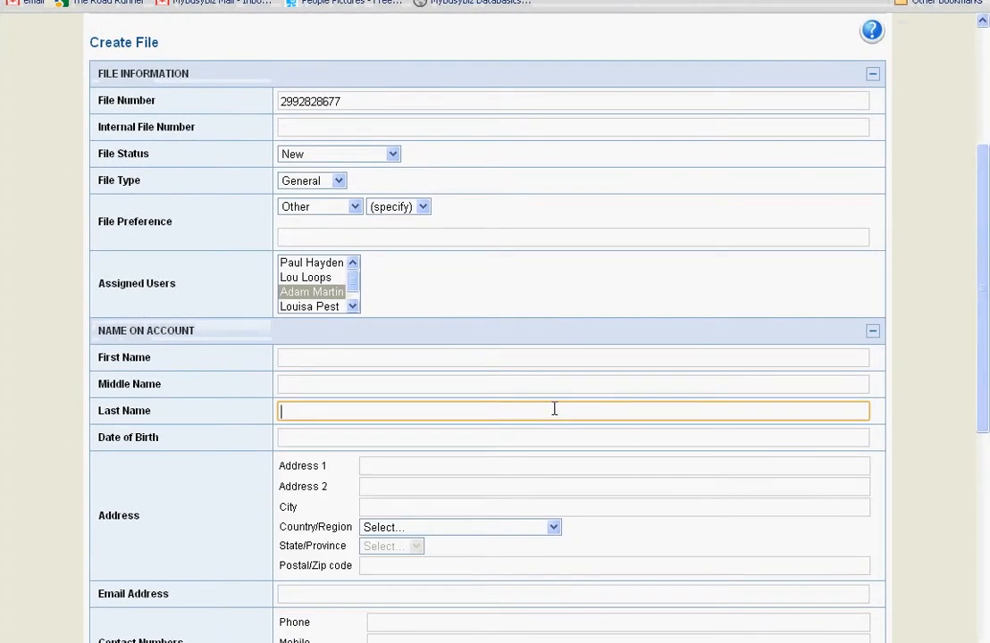
Expand and collapse the Employment Information and Other Contact Person 1 sections to view their fields.
scroll(382, 408, "down", 5)
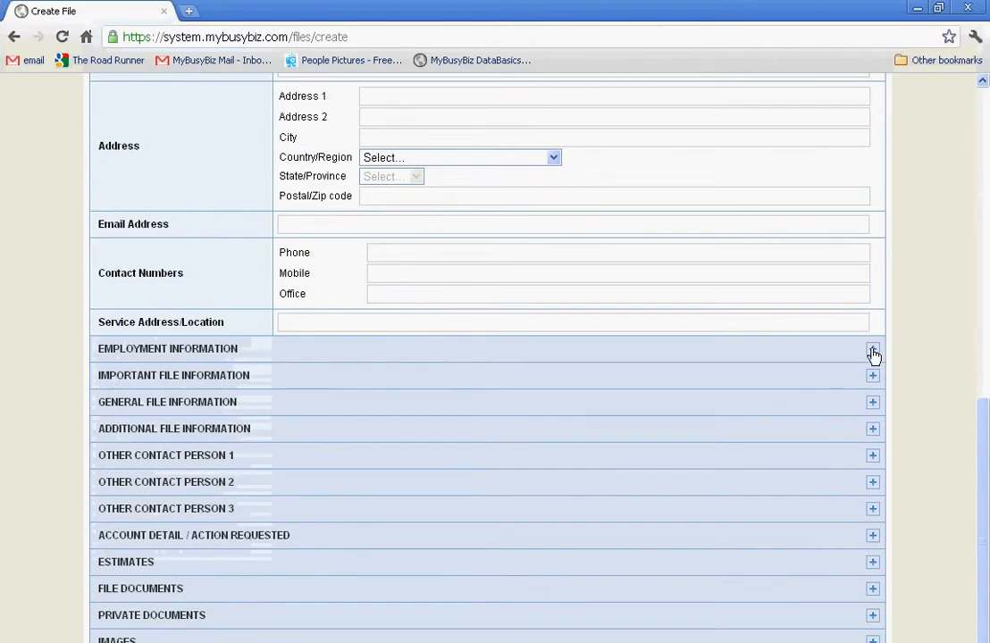
left_click(873, 350)
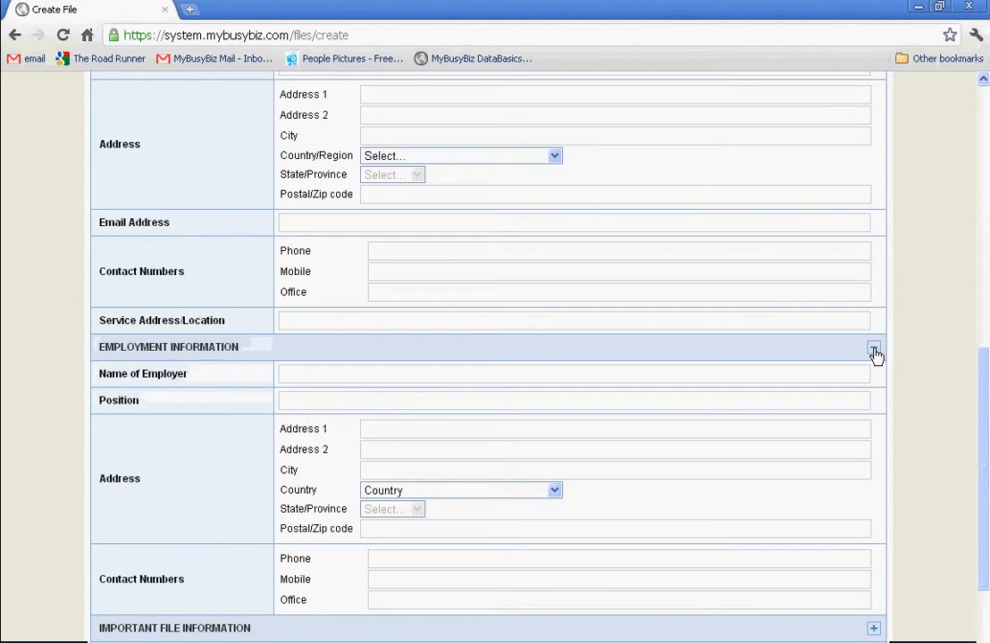
left_click(873, 349)
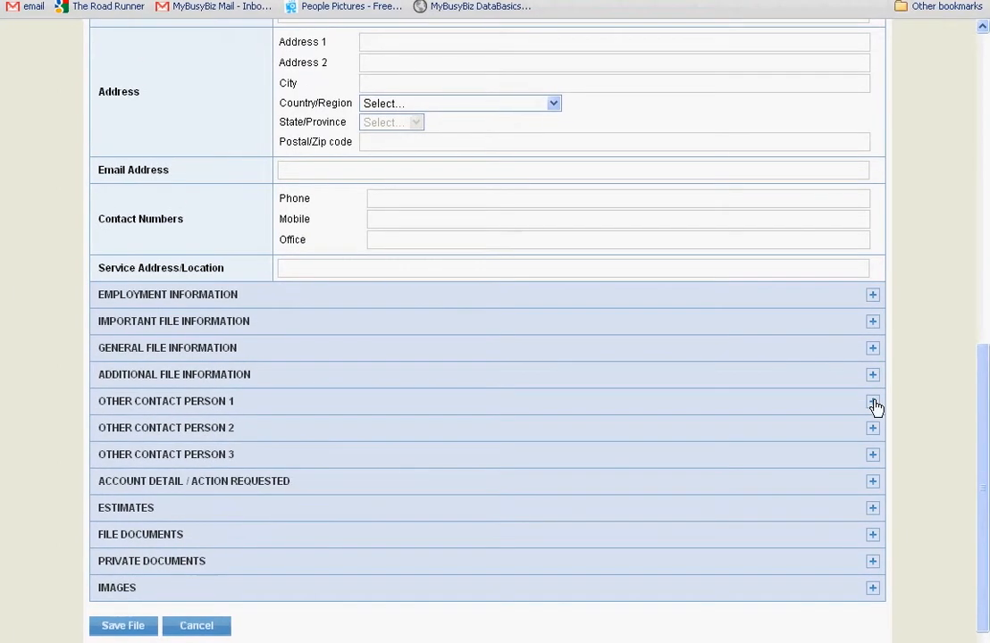
left_click(873, 402)
left_click(873, 402)
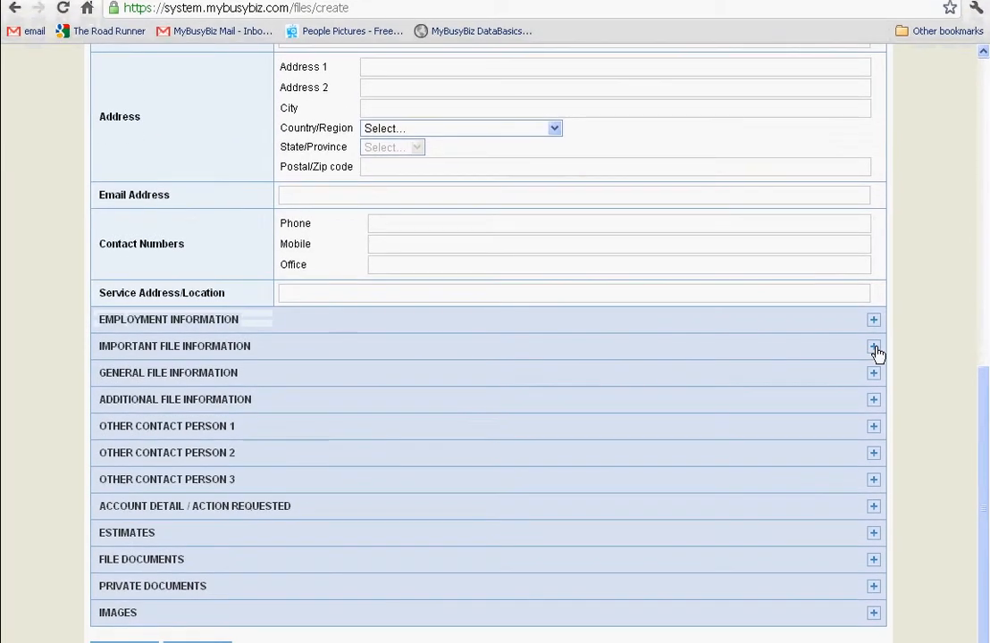
Expand Important File Information and go through its custom field name rows, from Drivers Licence and Passport to the blank ones.
left_click(873, 347)
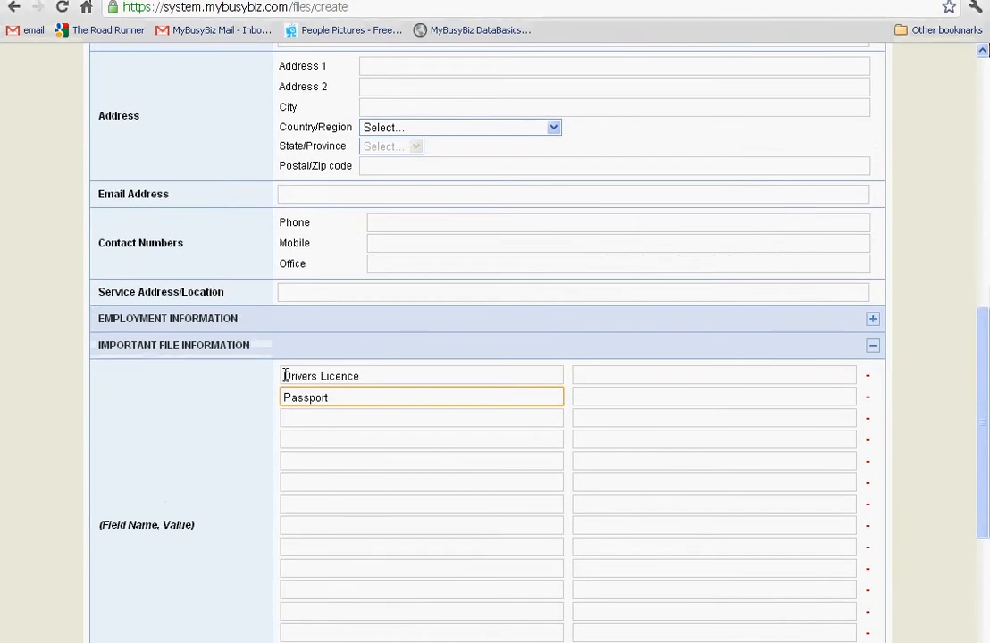
left_click(287, 353)
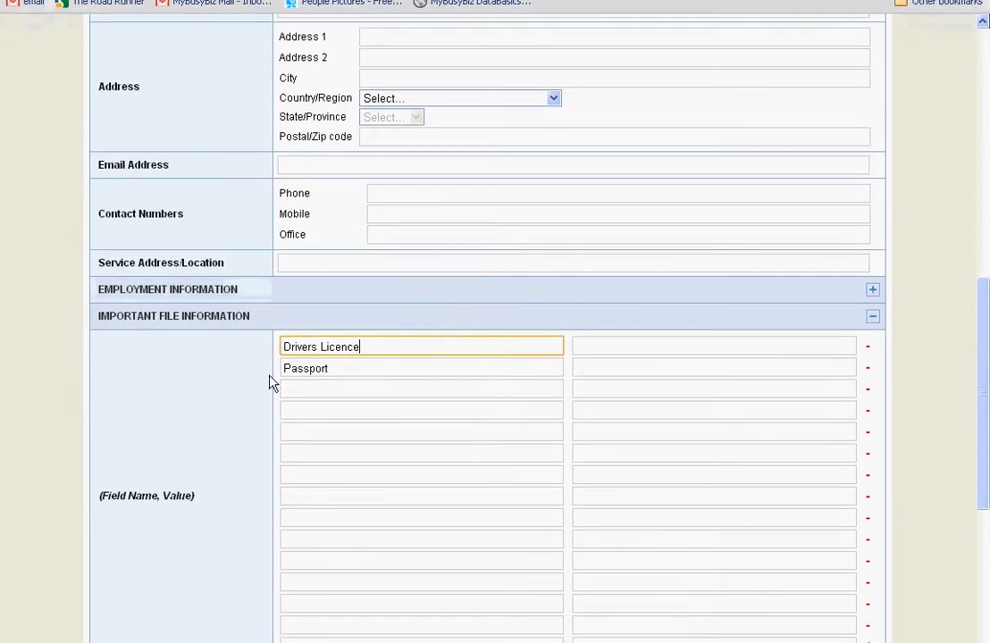
left_click(345, 399)
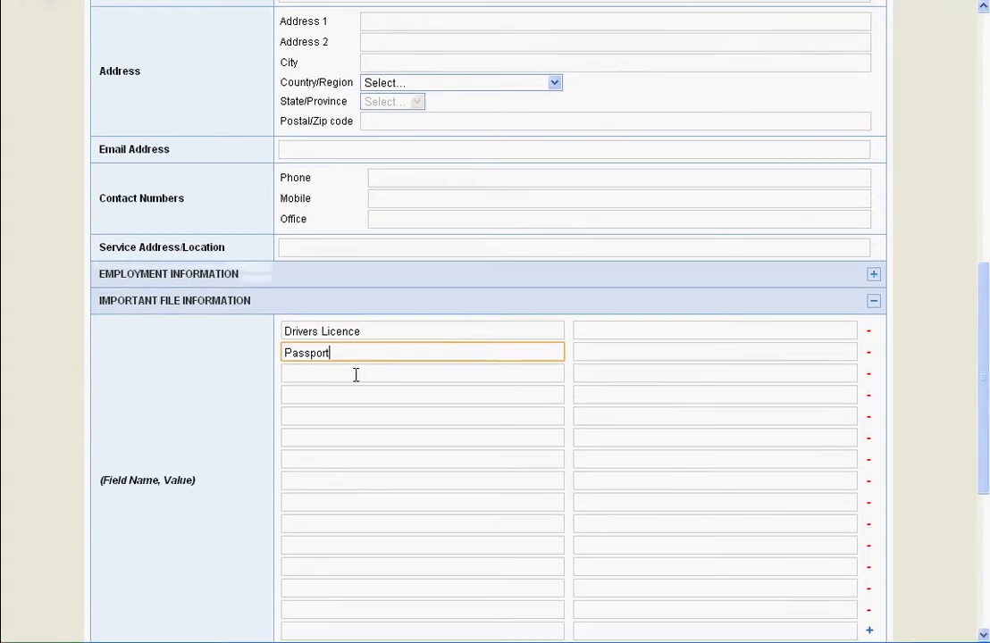
left_click(354, 398)
left_click(349, 371)
left_click(346, 392)
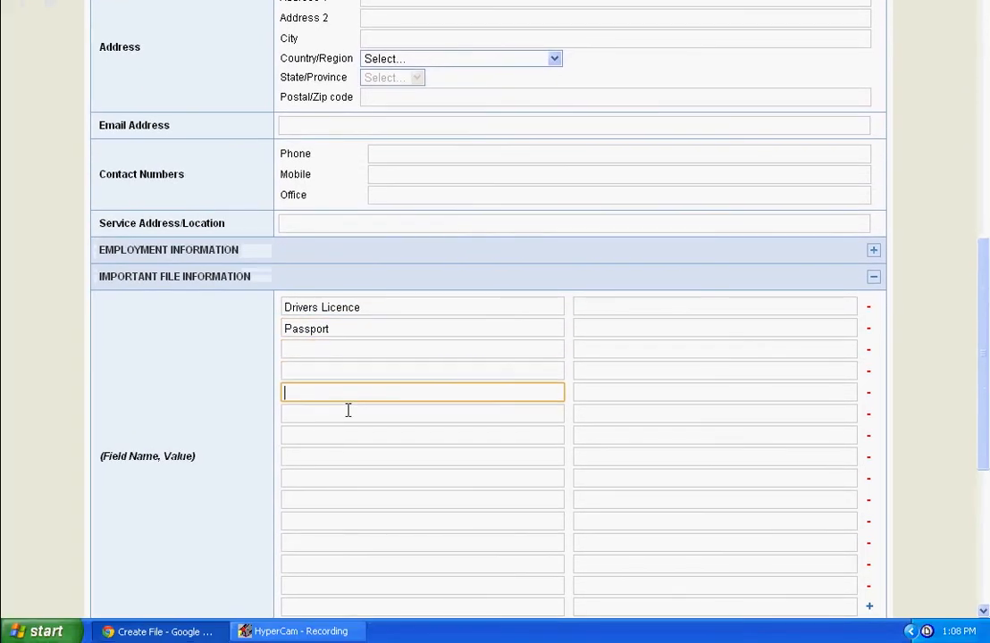
left_click(340, 414)
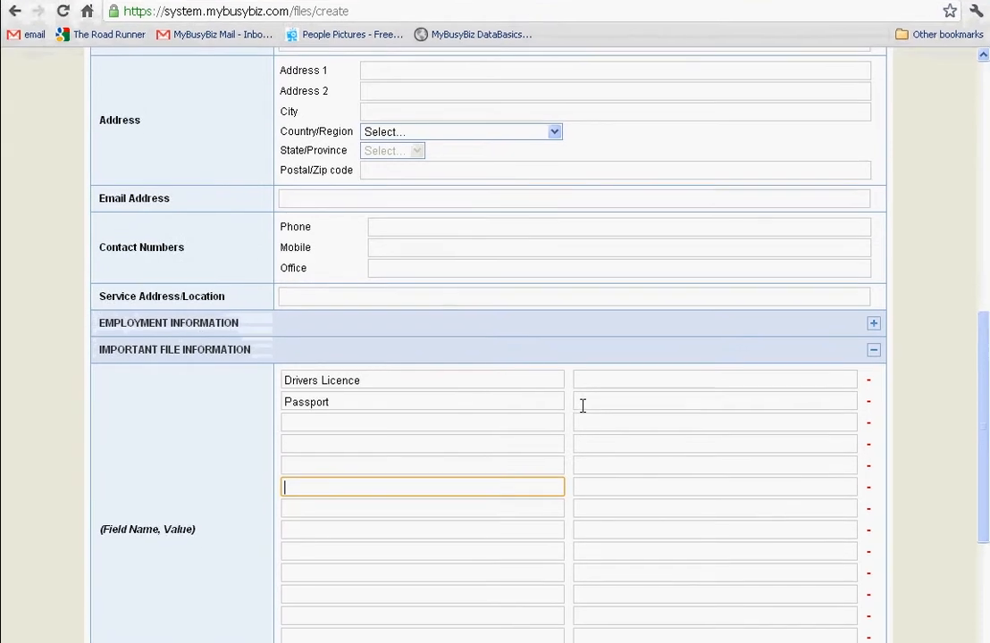
Expand Account Detail / Action Requested and view its preferred response, comments, special instructions and due date fields.
scroll(572, 438, "down", 4)
scroll(637, 434, "up", 1)
scroll(637, 405, "down", 2)
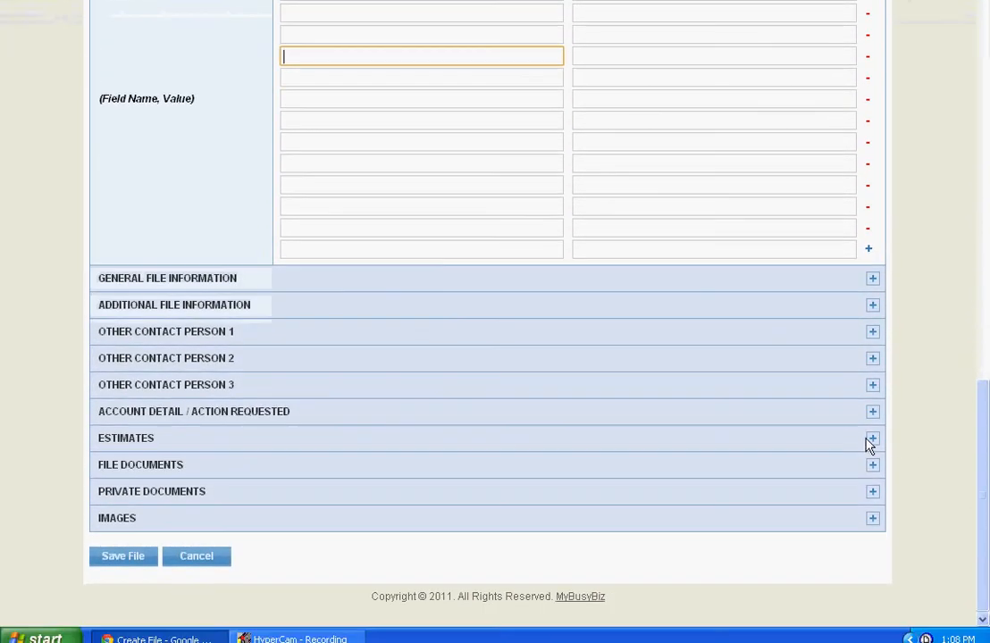
left_click(873, 412)
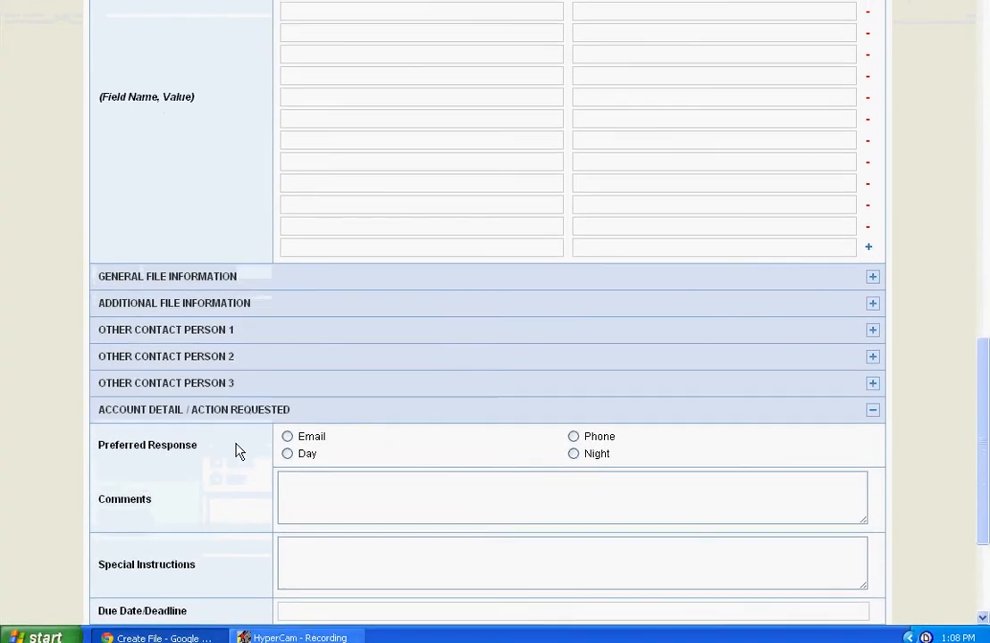
scroll(240, 450, "down", 2)
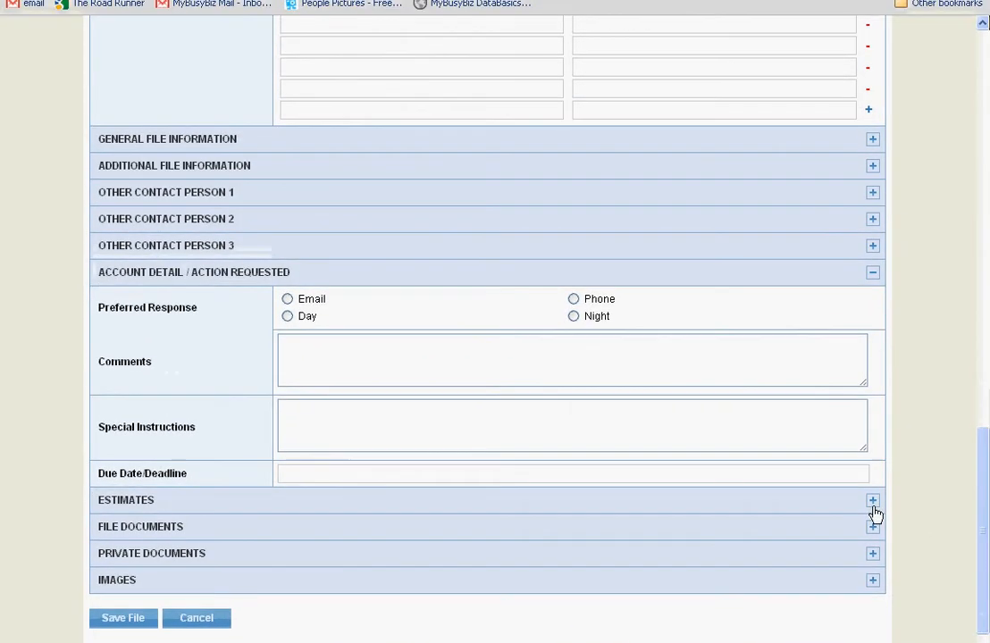
Expand the Estimates section and review its labour and materials rows, discount, taxes, remarks and quotations fields.
left_click(874, 458)
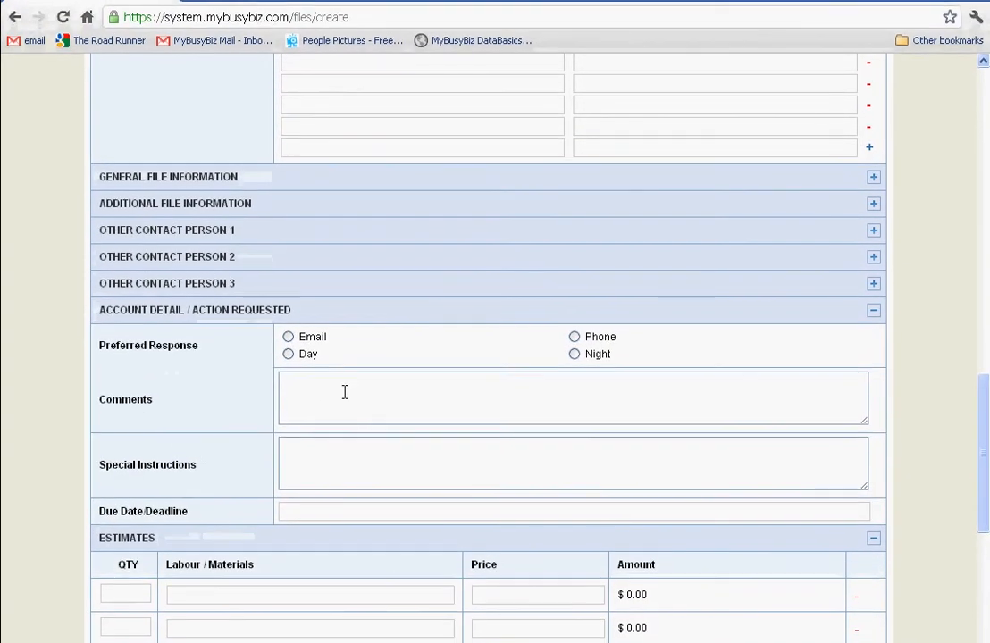
scroll(349, 393, "down", 3)
scroll(356, 391, "down", 2)
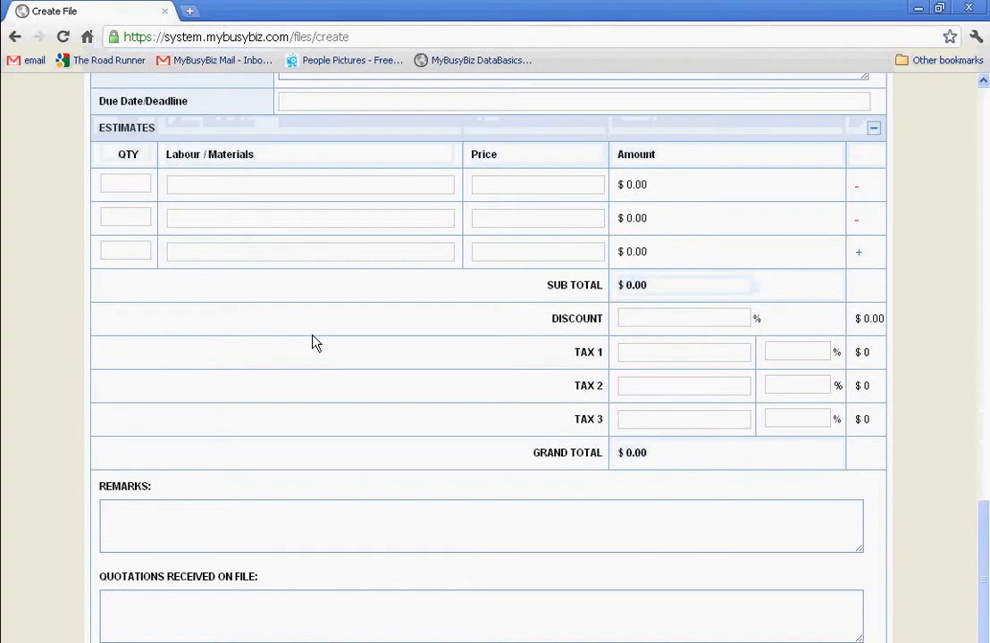
scroll(314, 342, "down", 2)
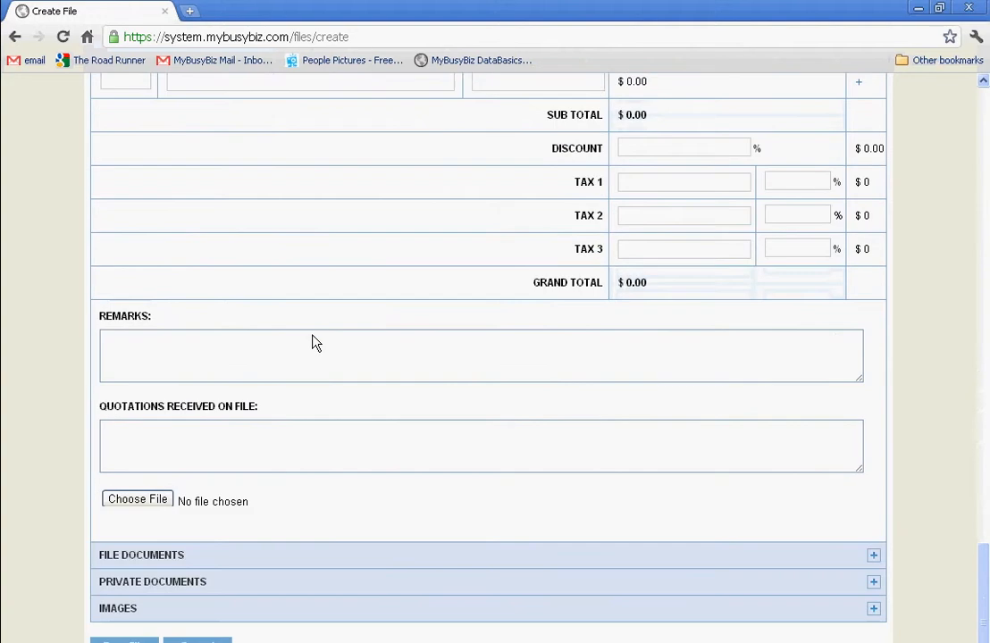
scroll(314, 342, "up", 1)
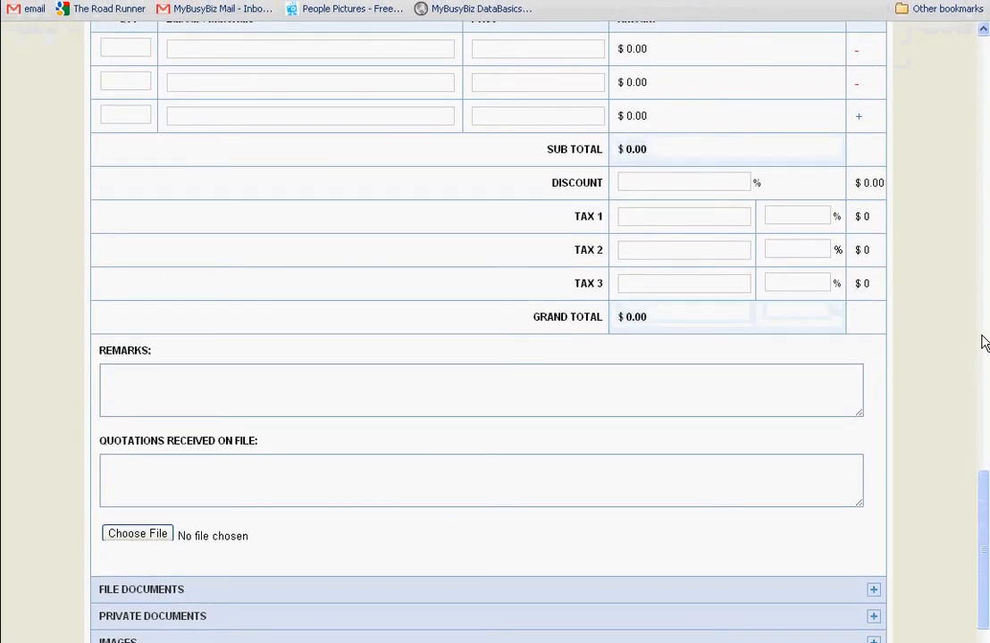
scroll(981, 357, "down", 1)
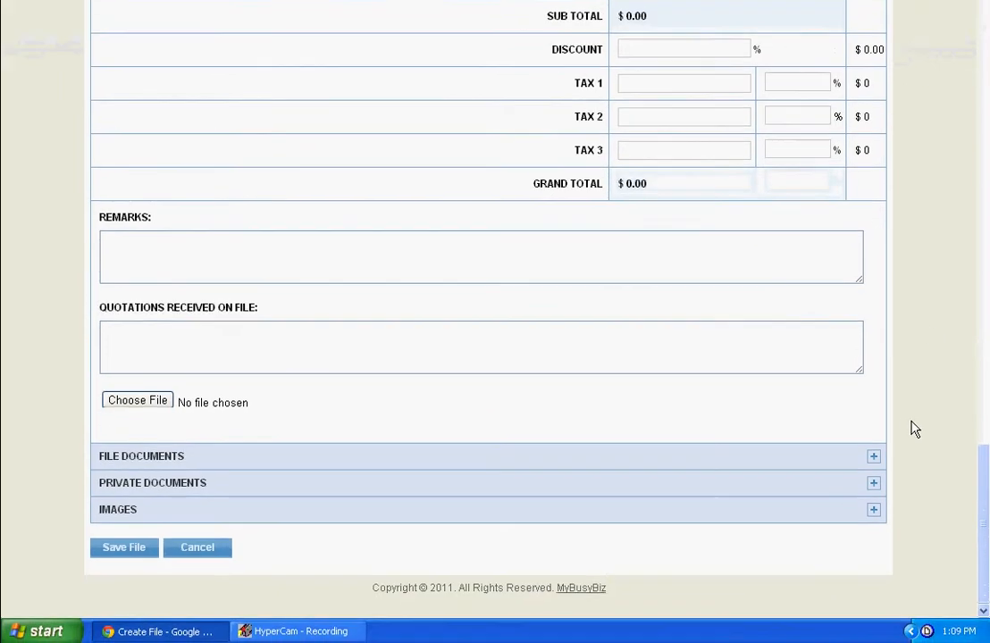
Expand the File Documents, Private Documents and Images sections to show their upload fields.
left_click(874, 467)
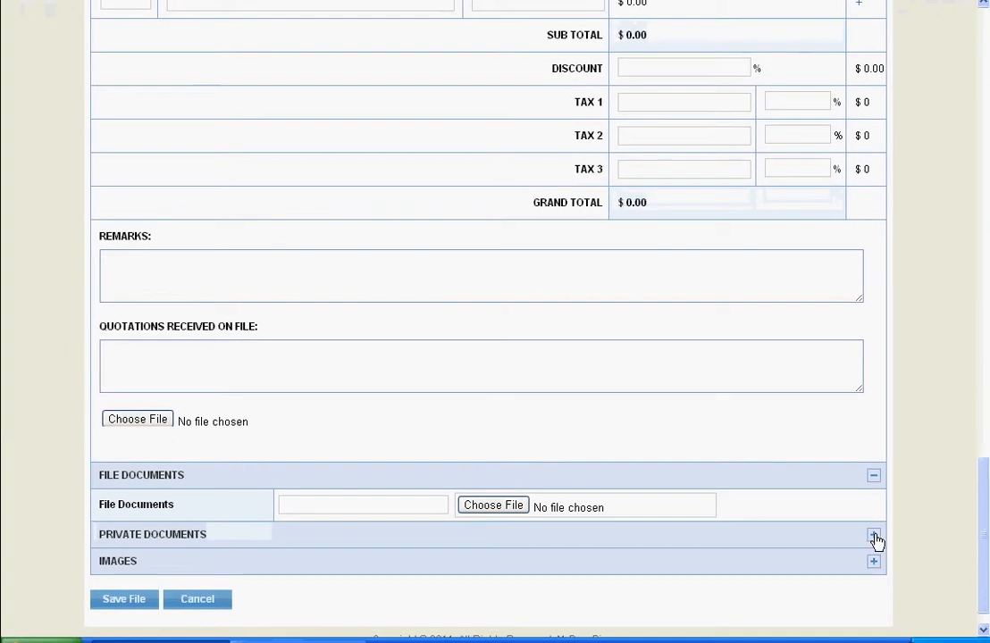
left_click(874, 537)
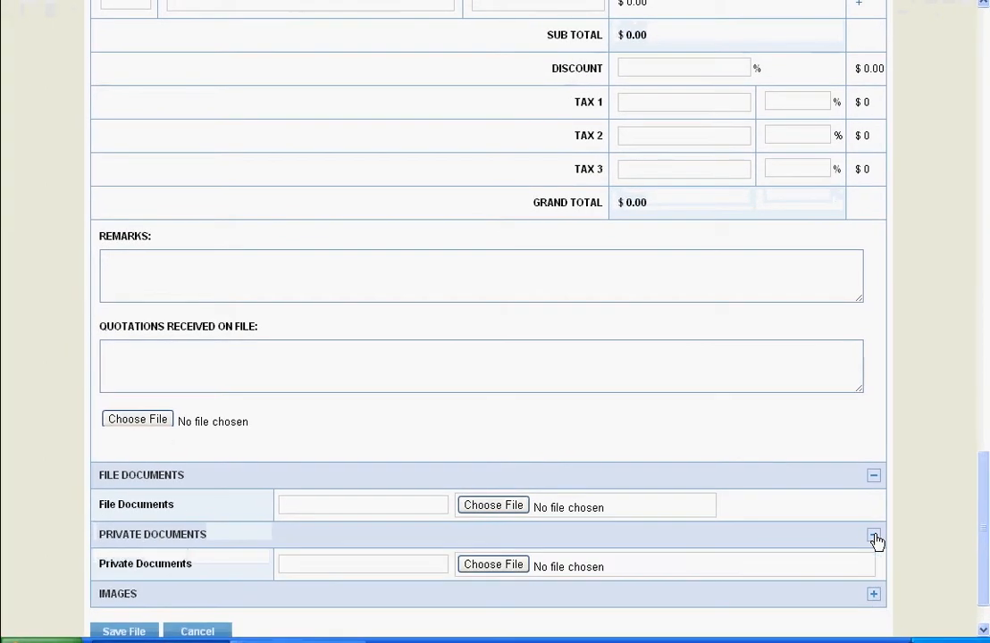
scroll(875, 542, "down", 1)
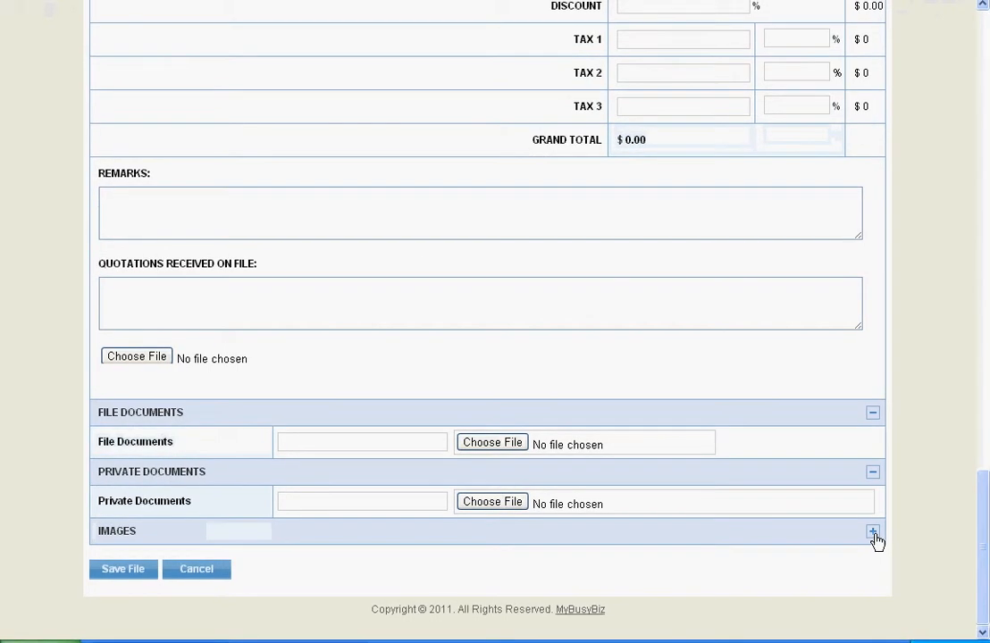
left_click(875, 536)
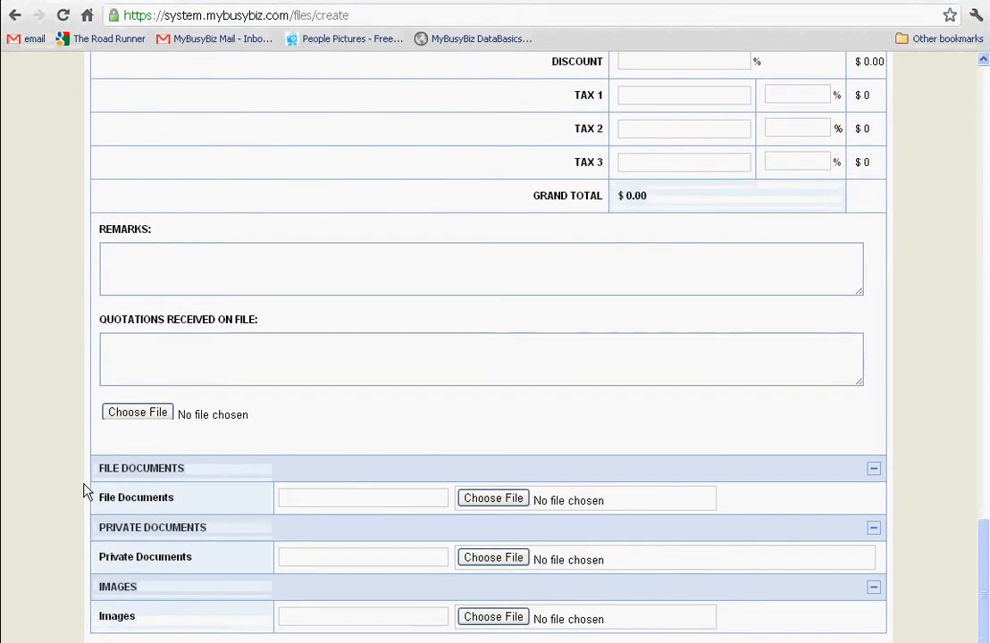
Leave the Create File form and view the file list and the Invoice History list, including their search fields.
scroll(86, 491, "down", 1)
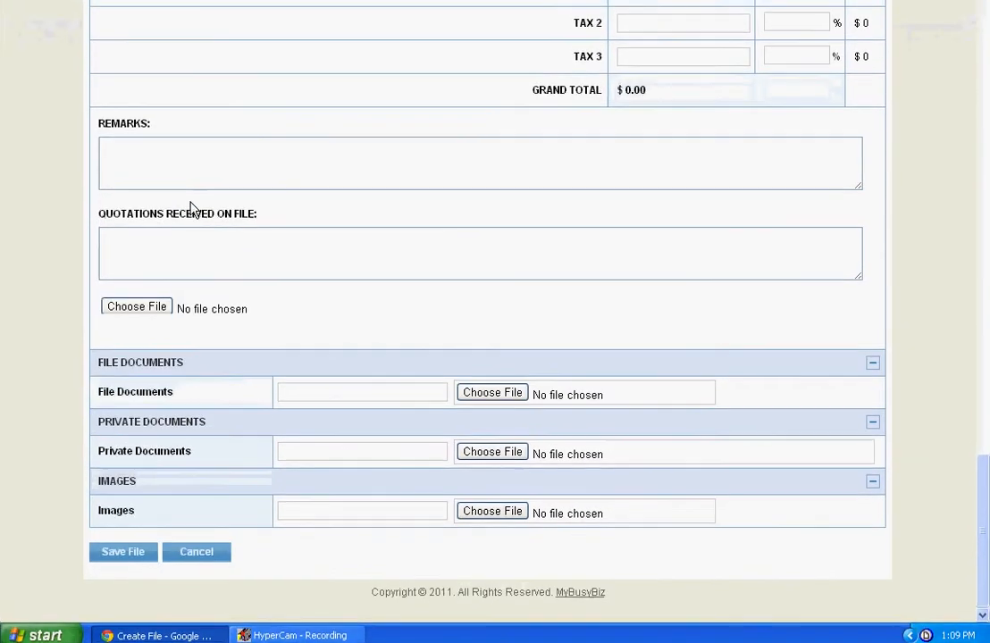
scroll(190, 288, "up", 15)
scroll(191, 208, "up", 10)
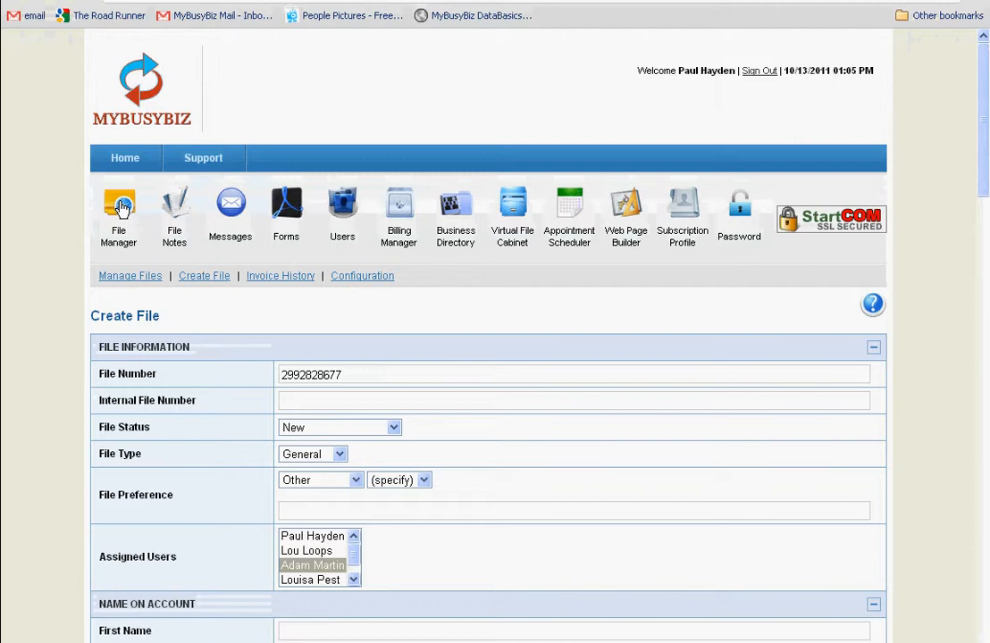
left_click(122, 207)
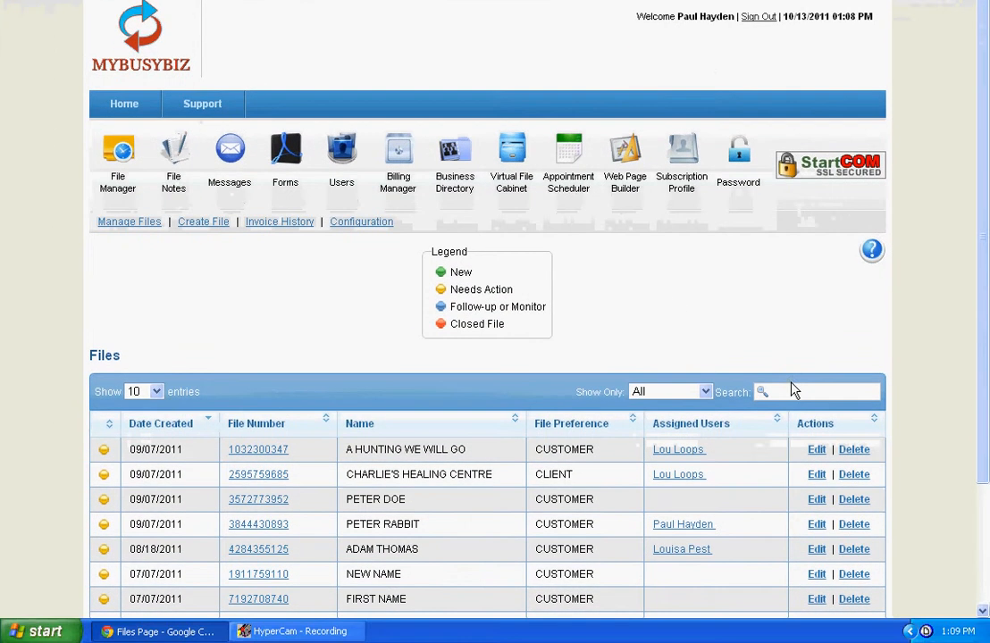
left_click(788, 391)
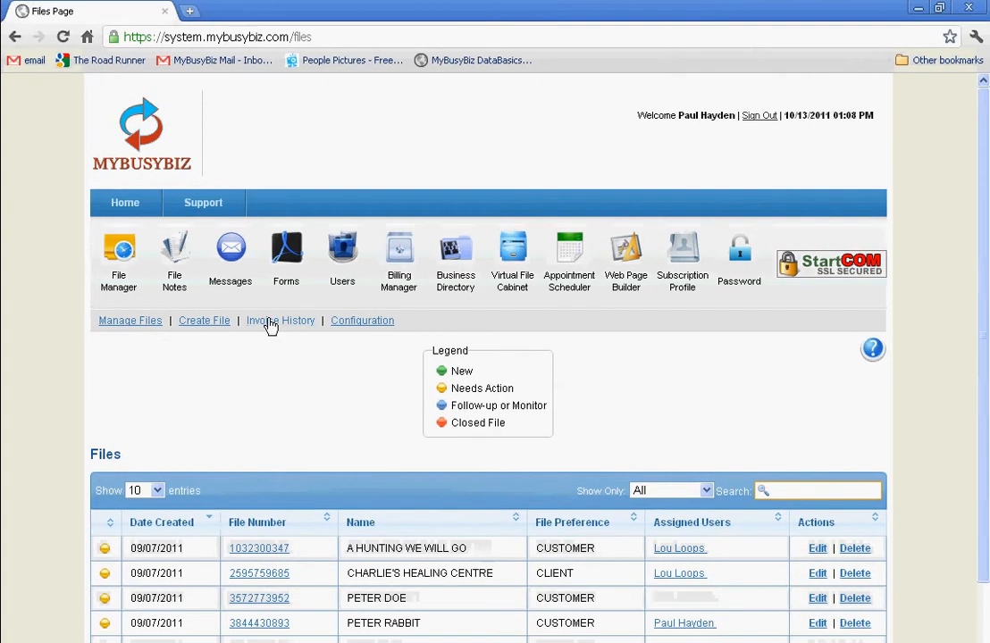
left_click(271, 321)
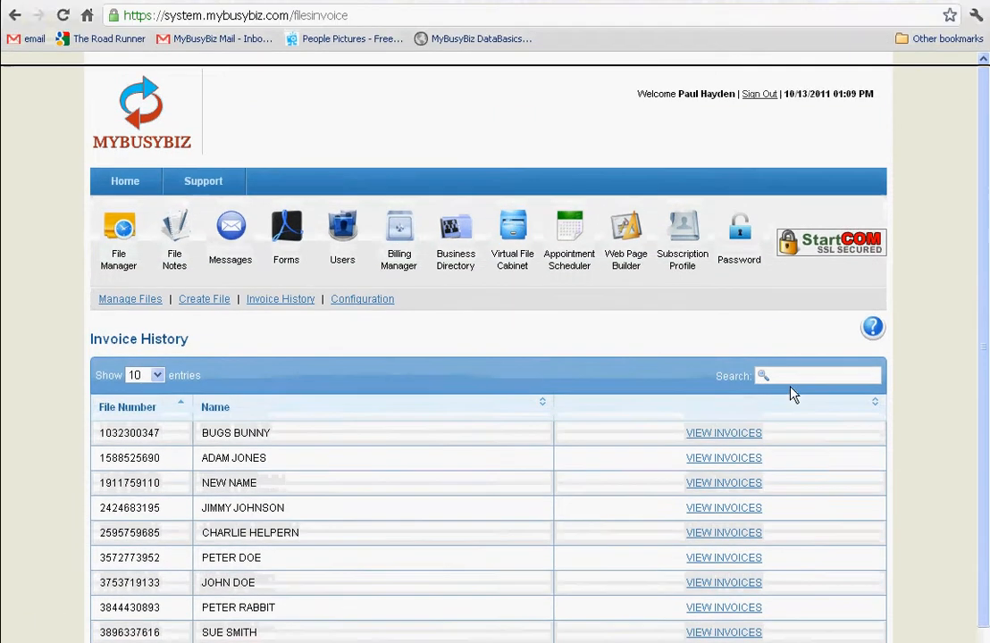
left_click(792, 379)
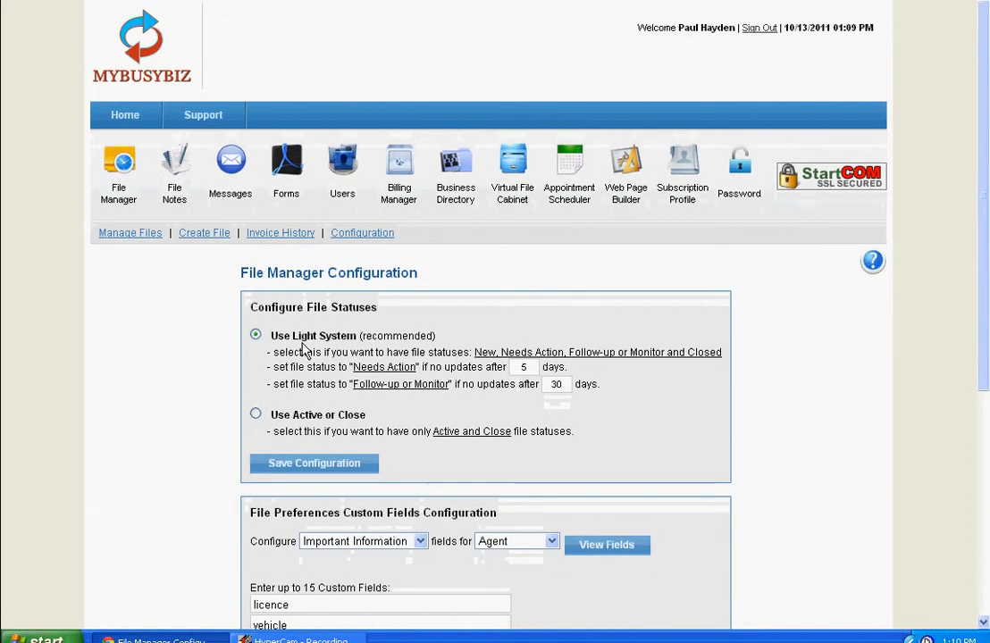
In File Manager Configuration, select the Use Active or Close file statuses and view the custom fields configuration section.
left_click(293, 404)
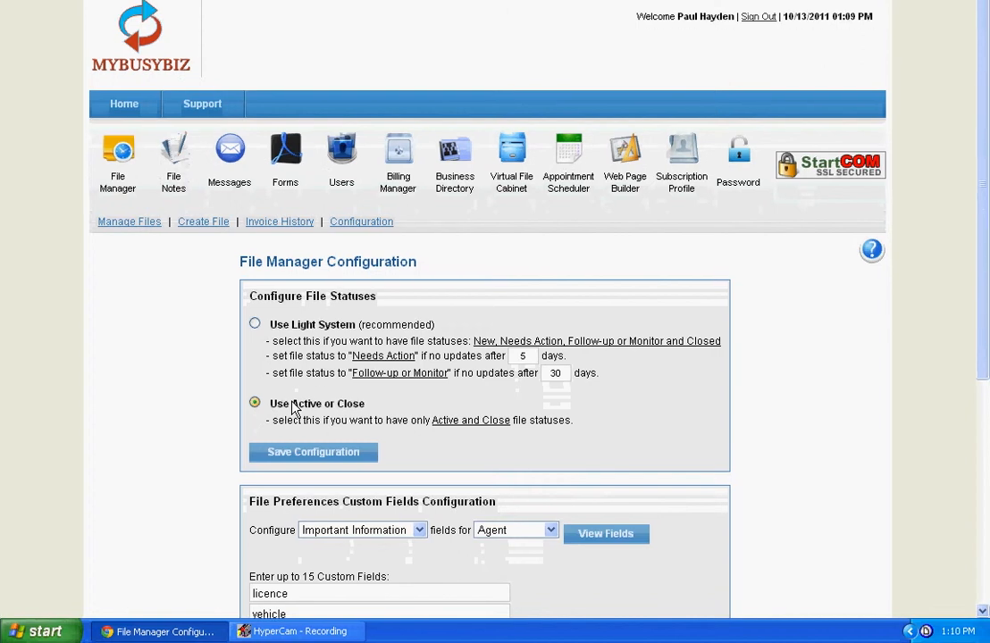
scroll(504, 436, "down", 2)
scroll(504, 466, "down", 5)
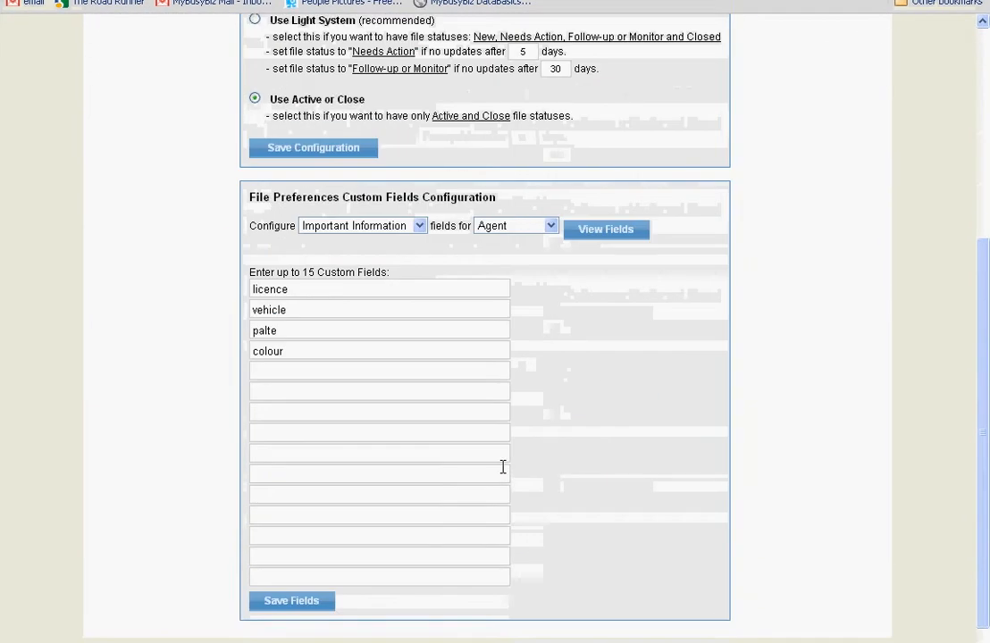
scroll(504, 466, "down", 1)
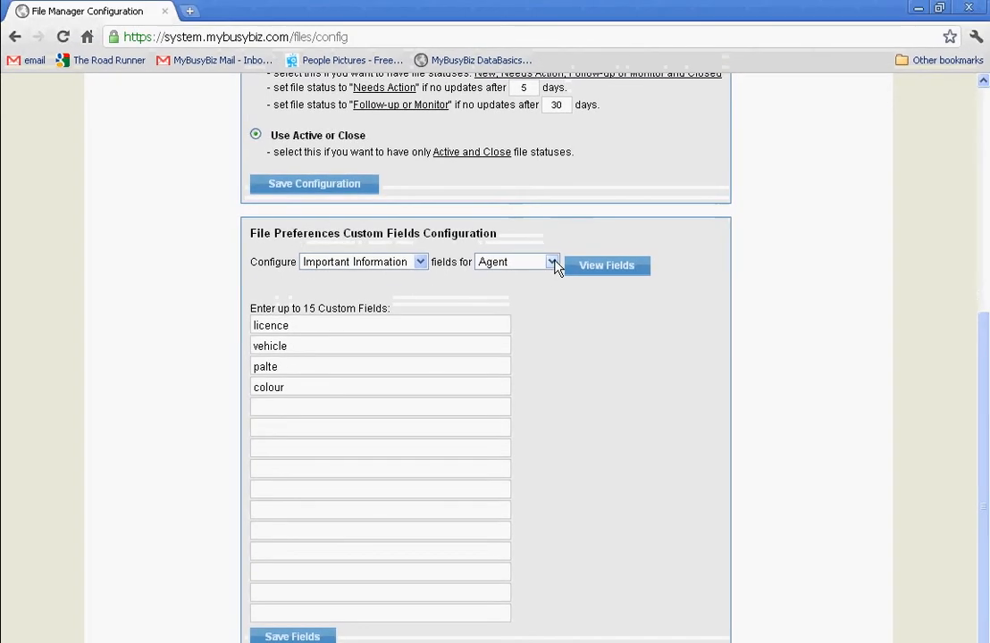
Display the Important Information custom fields for the Contractor file preference.
left_click(551, 238)
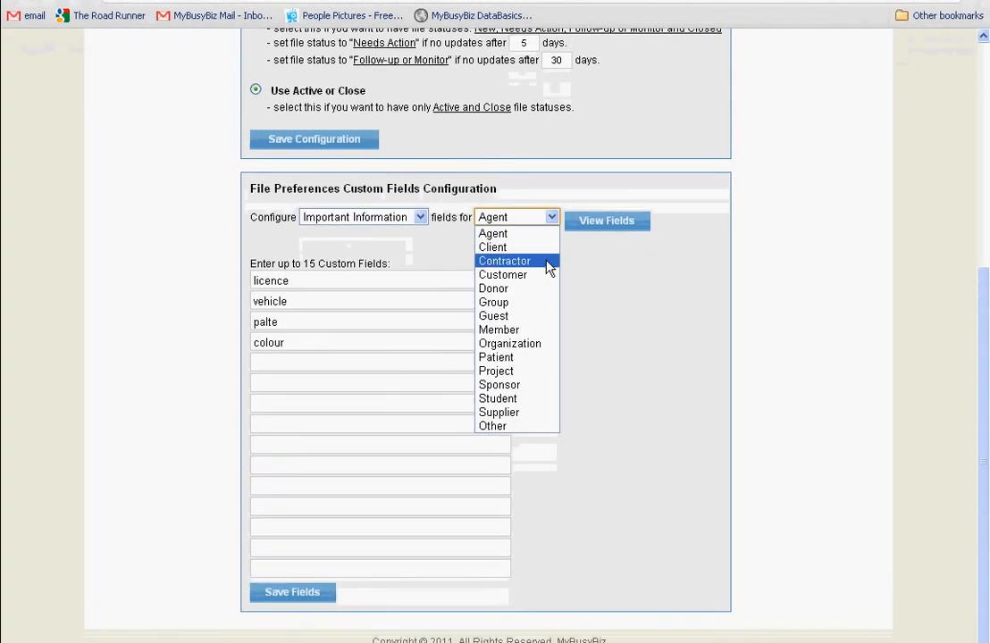
left_click(547, 263)
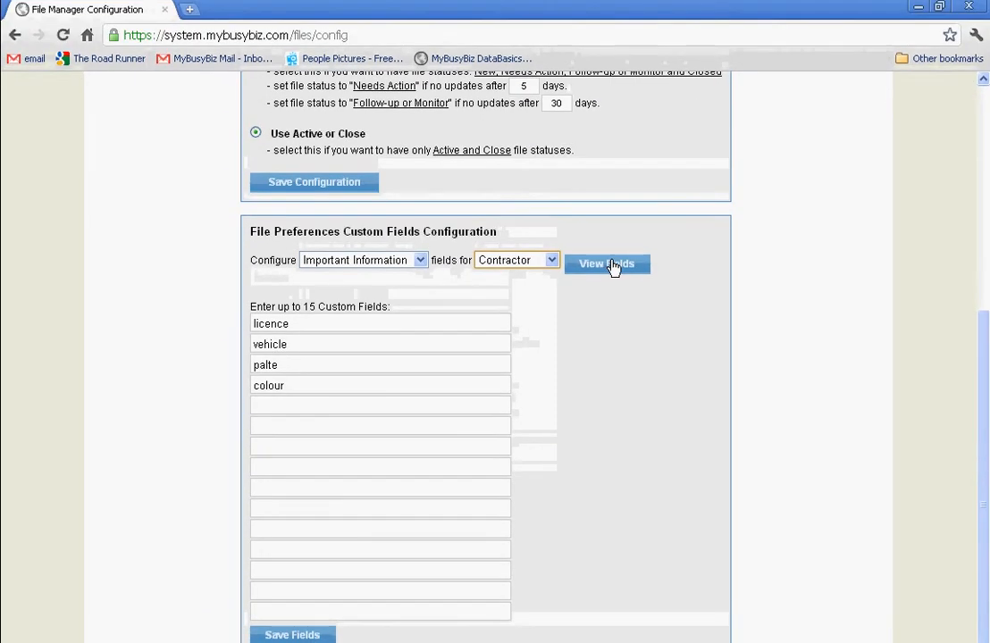
left_click(611, 266)
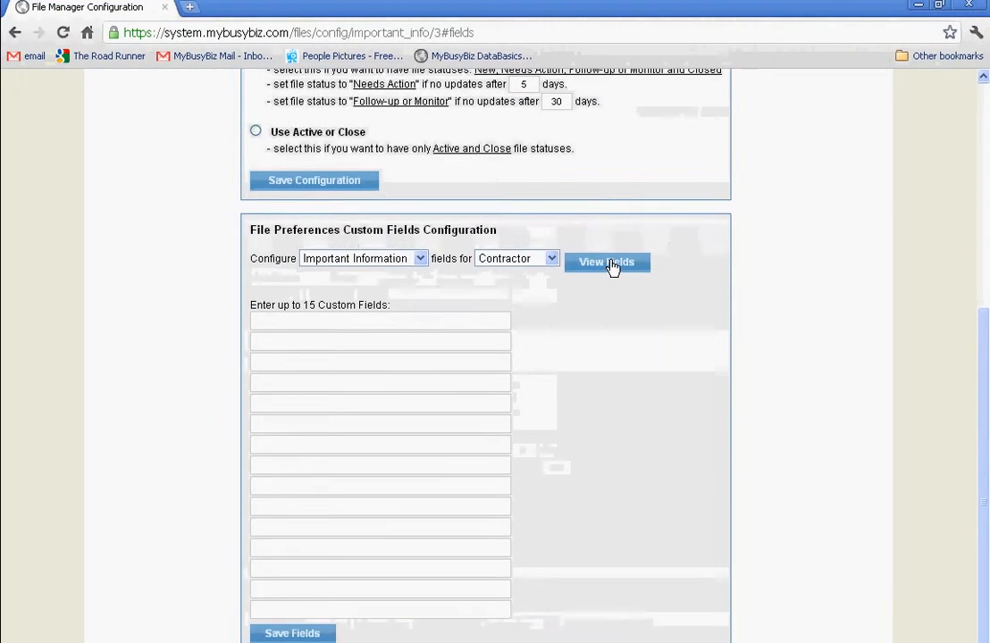
Go through the blank custom field rows available for Contractor, from the first to the tenth.
left_click(338, 272)
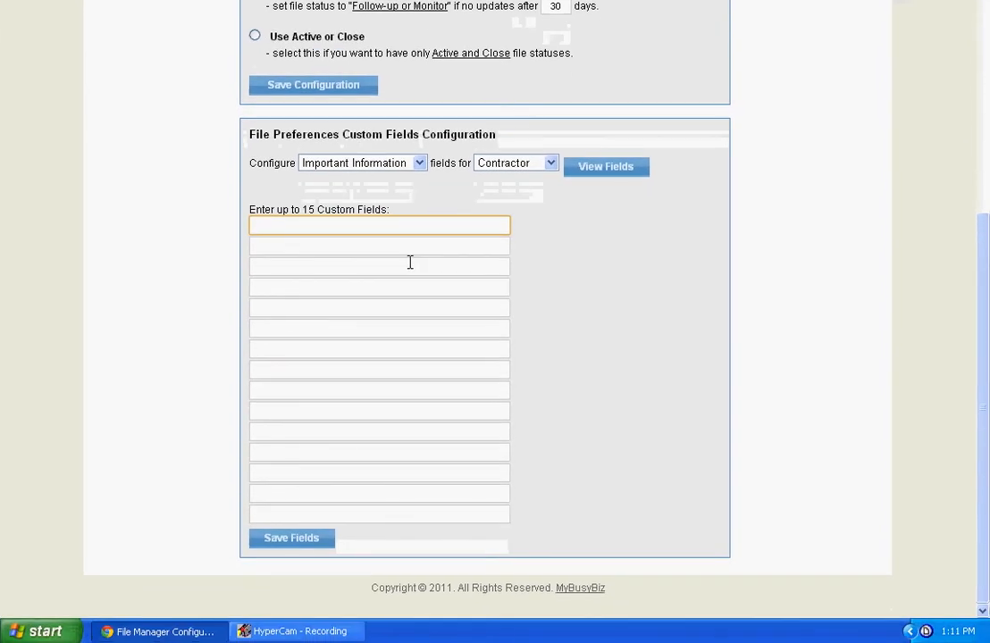
left_click(342, 246)
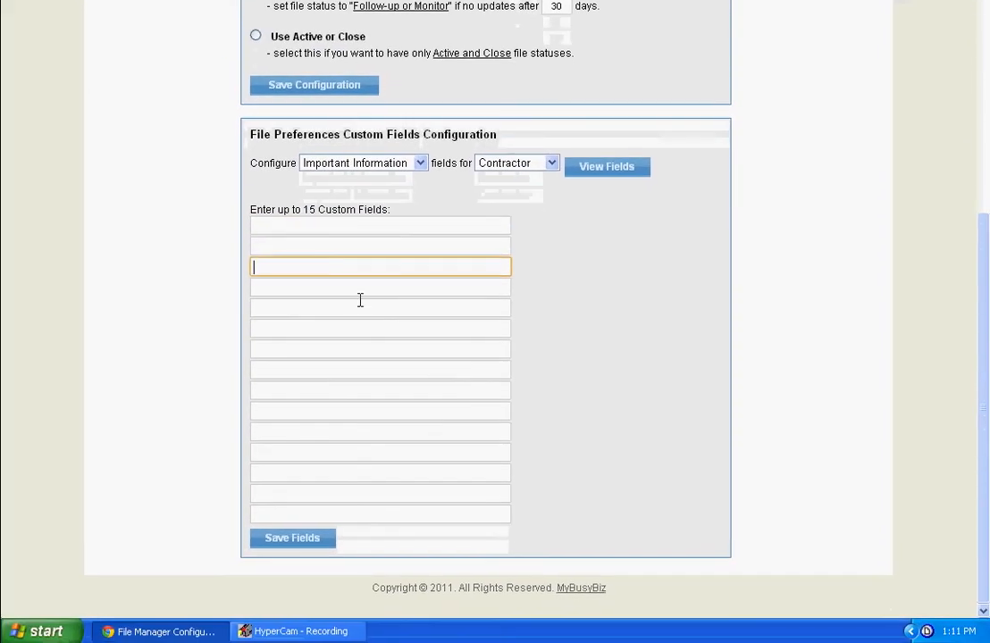
left_click(355, 290)
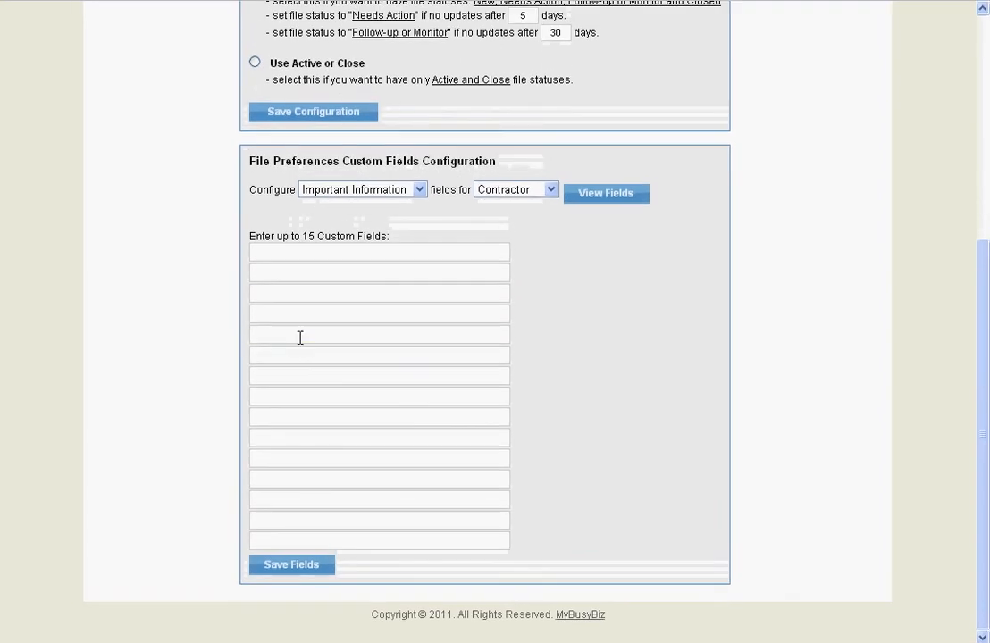
left_click(261, 252)
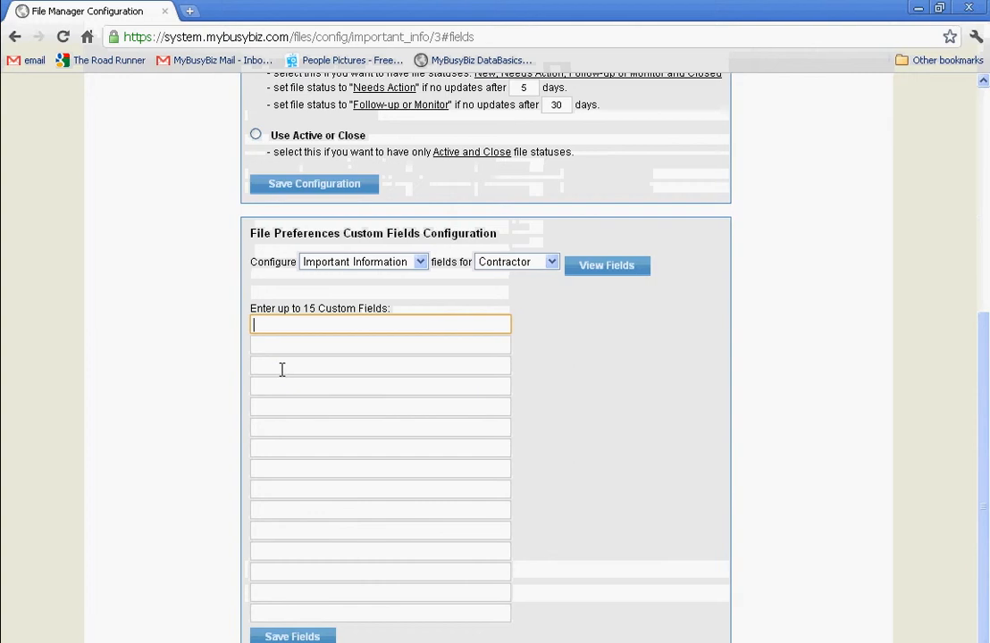
left_click(281, 272)
left_click(284, 386)
left_click(286, 407)
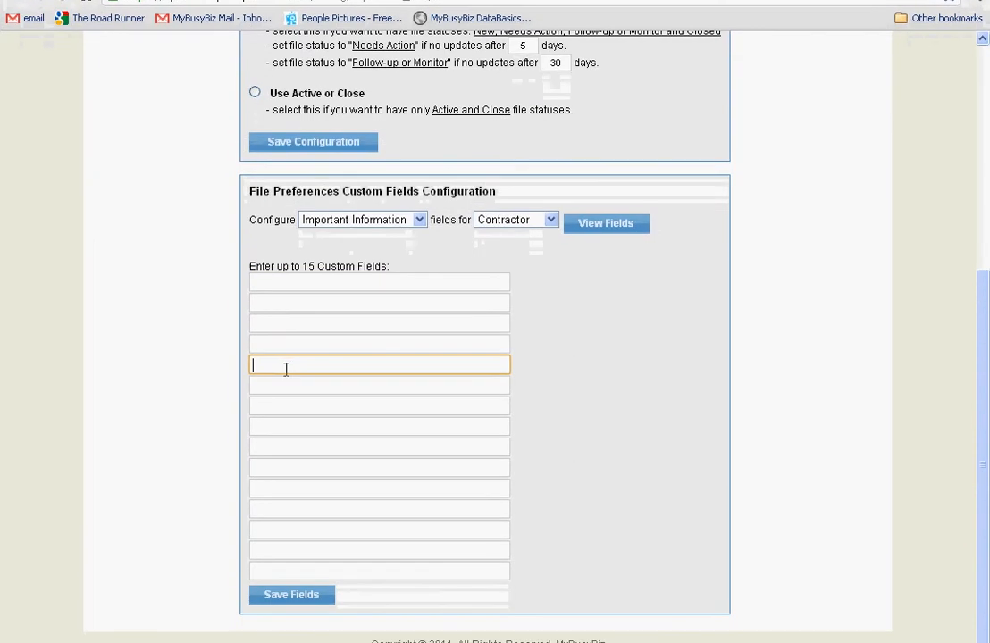
left_click(290, 357)
left_click(294, 376)
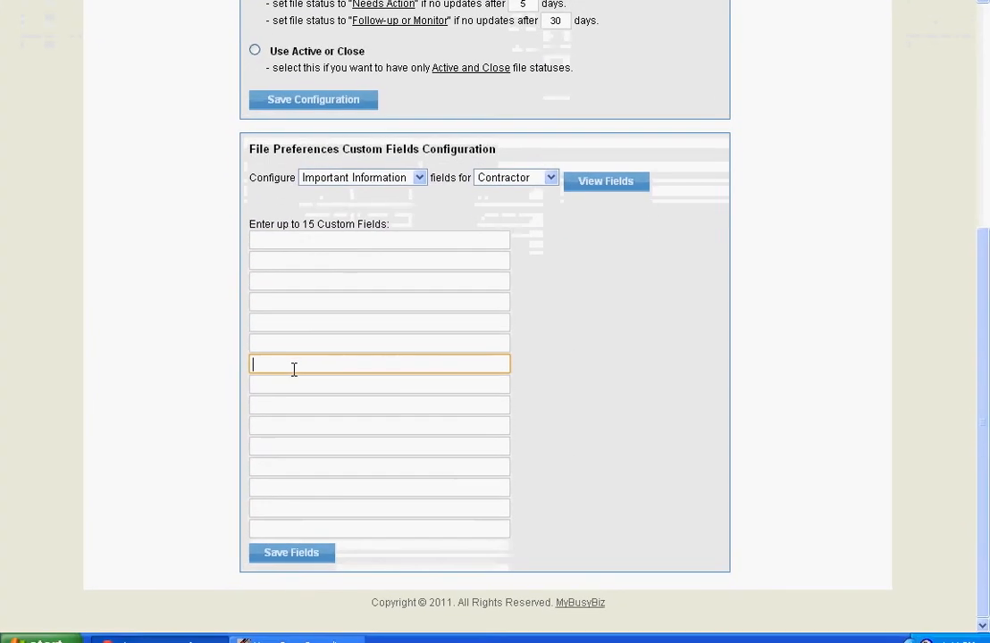
left_click(299, 382)
left_click(295, 402)
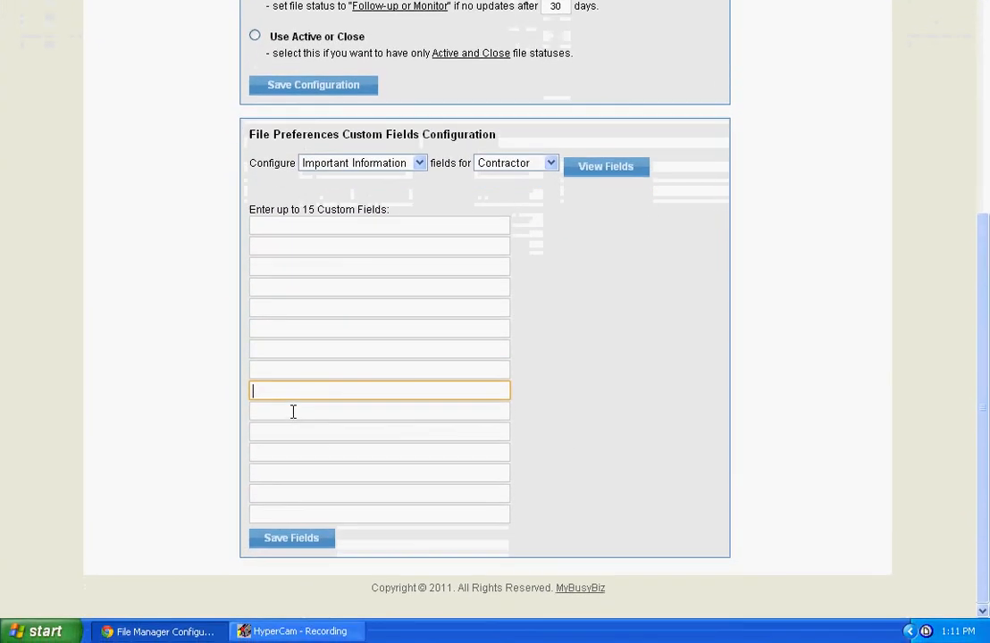
left_click(293, 421)
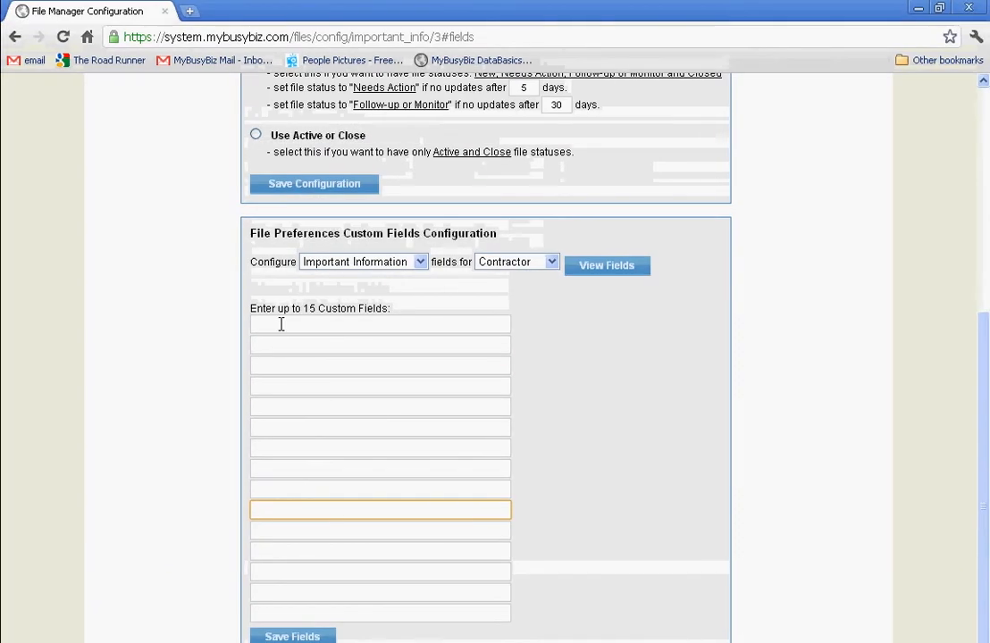
Enter "sub contracters" and "method of payment" as the first two Contractor custom fields and save the fields.
left_click(282, 226)
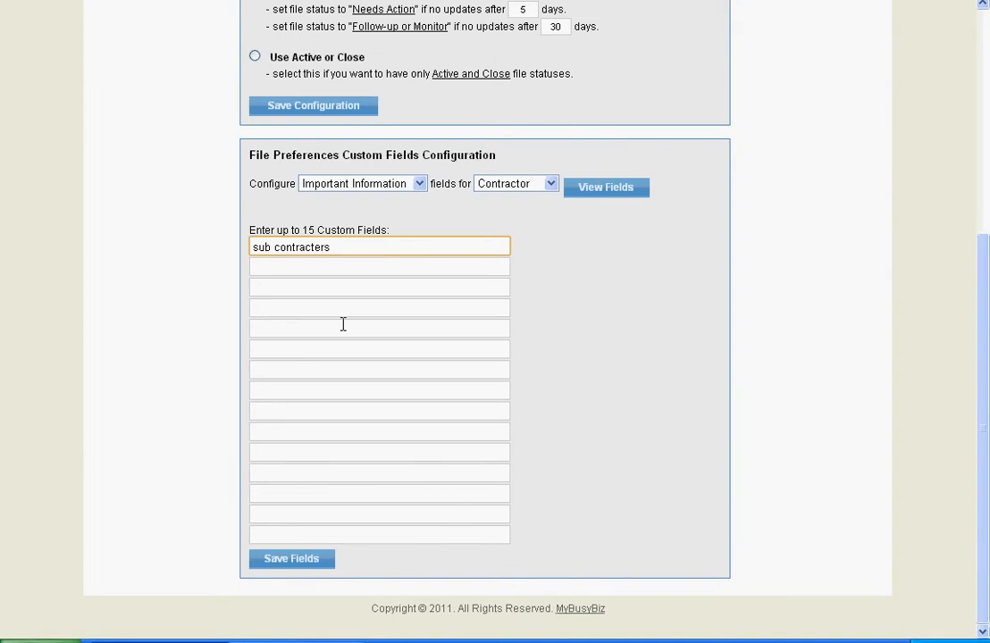
left_click(302, 268)
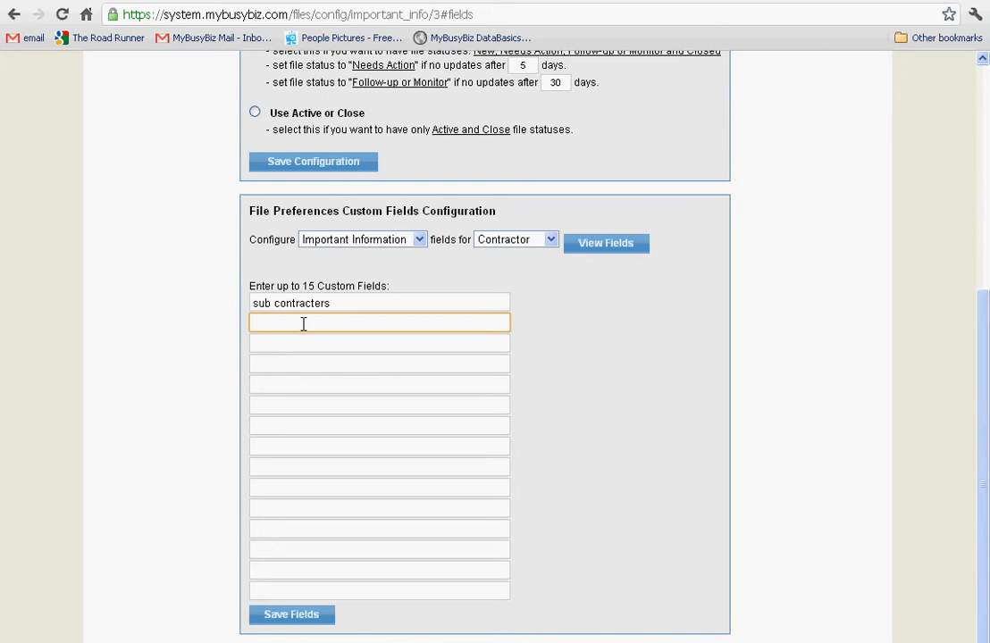
type("method of payment")
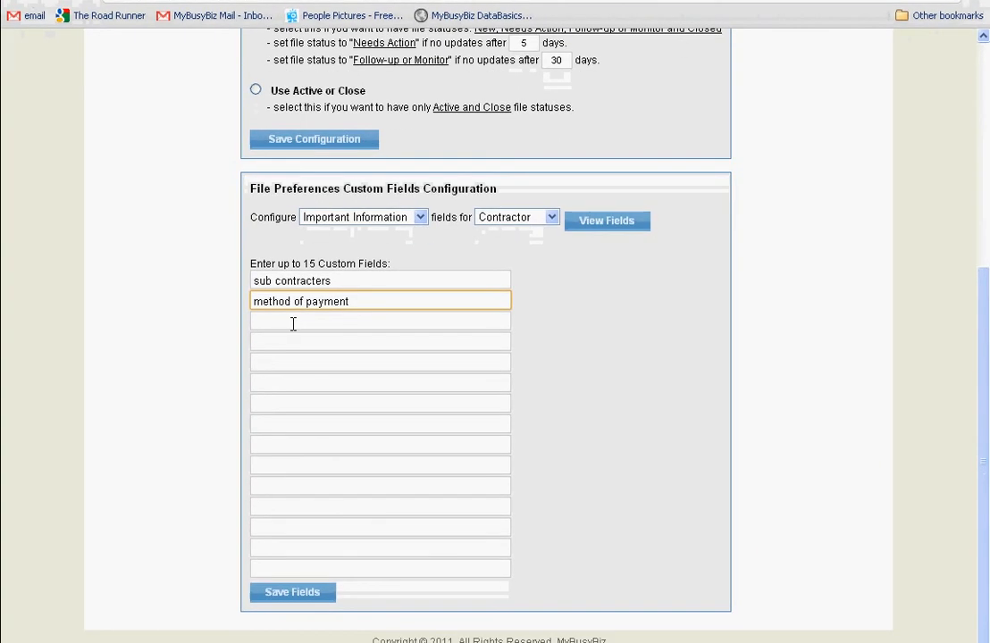
left_click(290, 324)
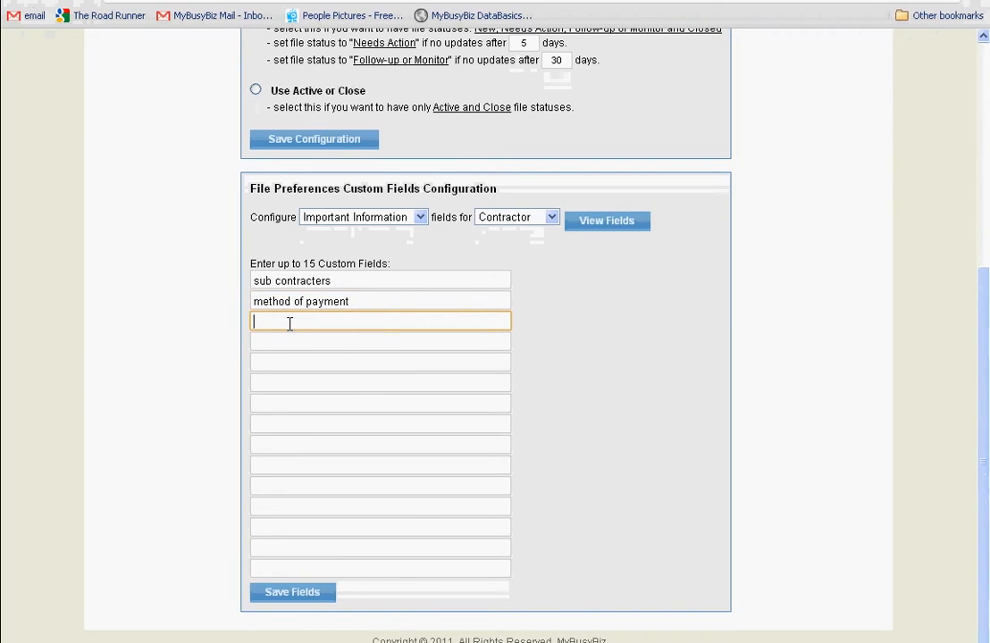
left_click(285, 345)
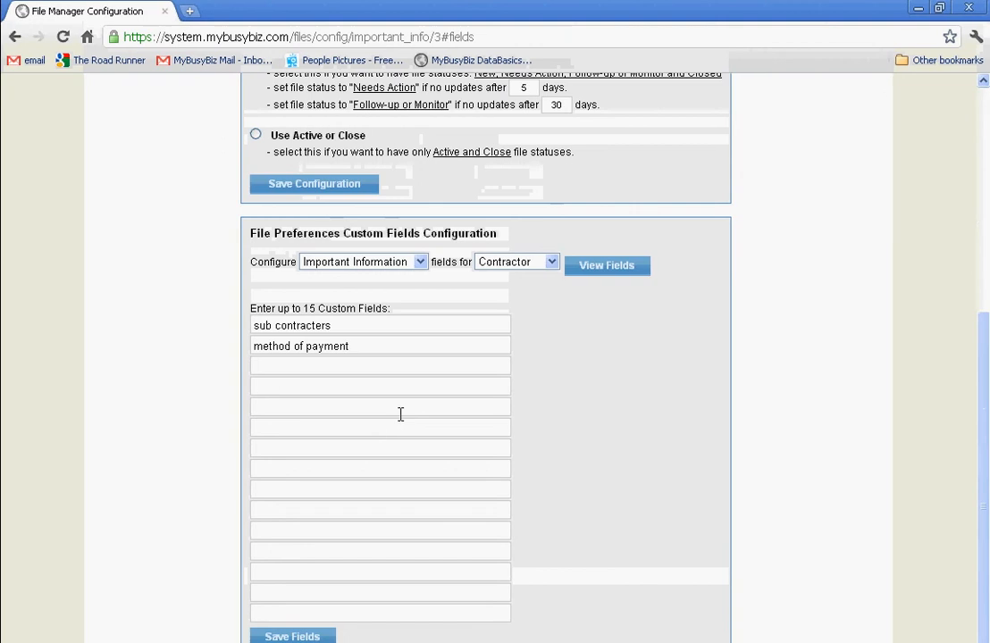
Start a new file from the File Manager and set its File Preference to Contractor.
scroll(188, 152, "up", 5)
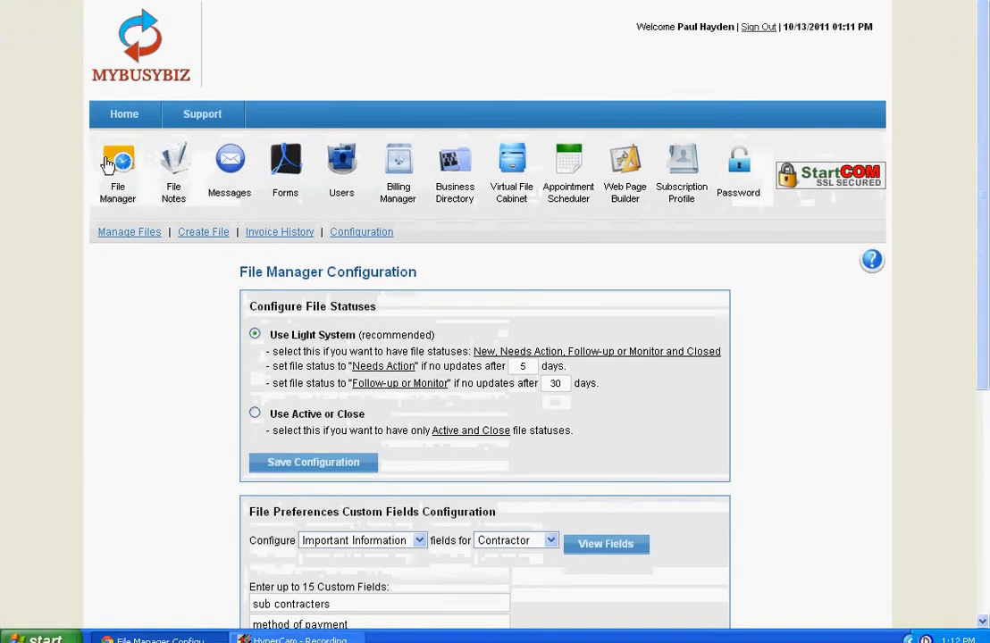
left_click(121, 164)
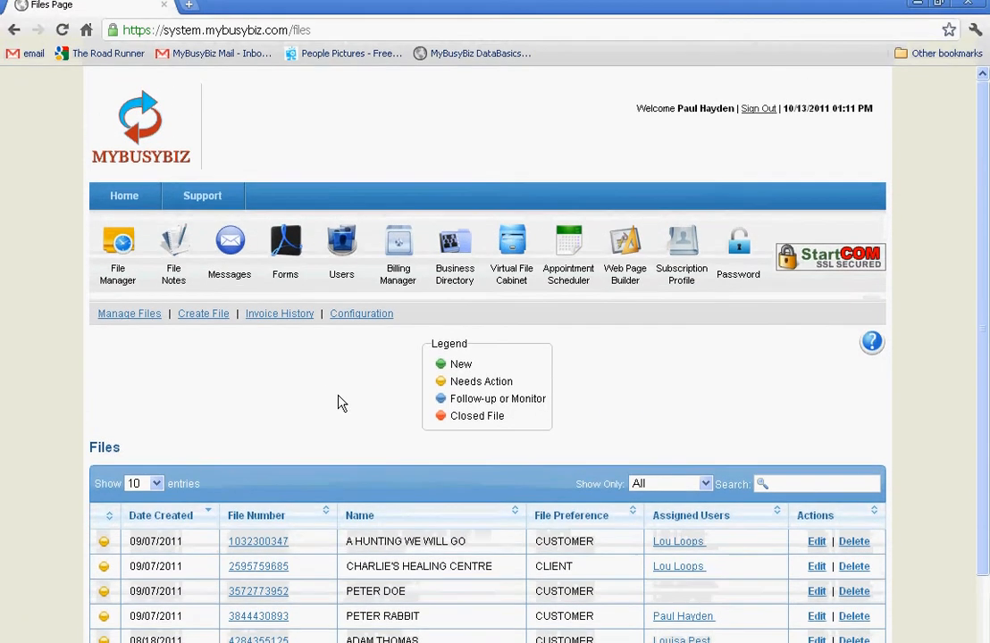
left_click(205, 322)
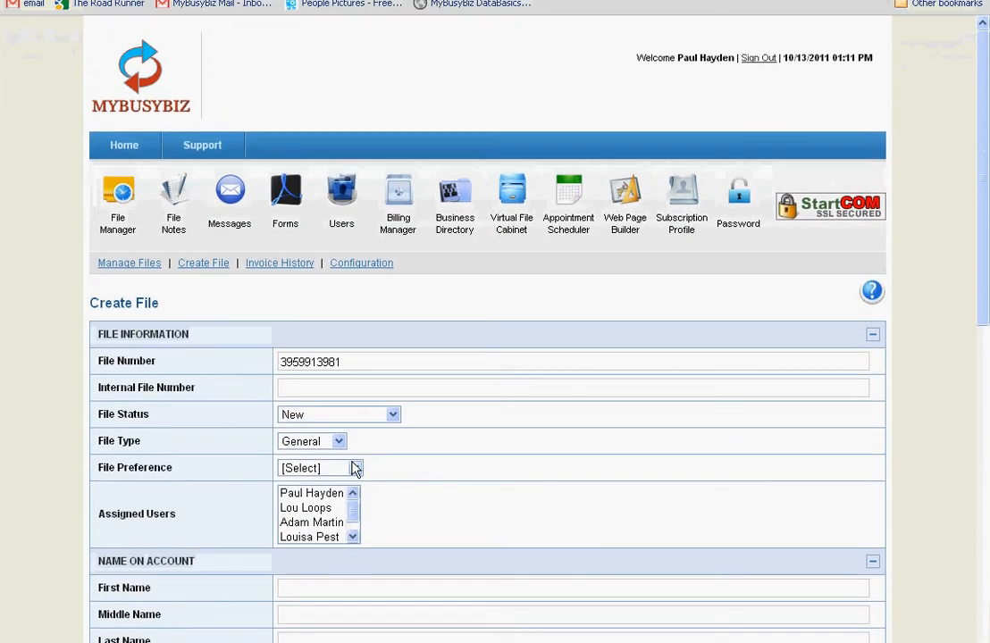
left_click(354, 432)
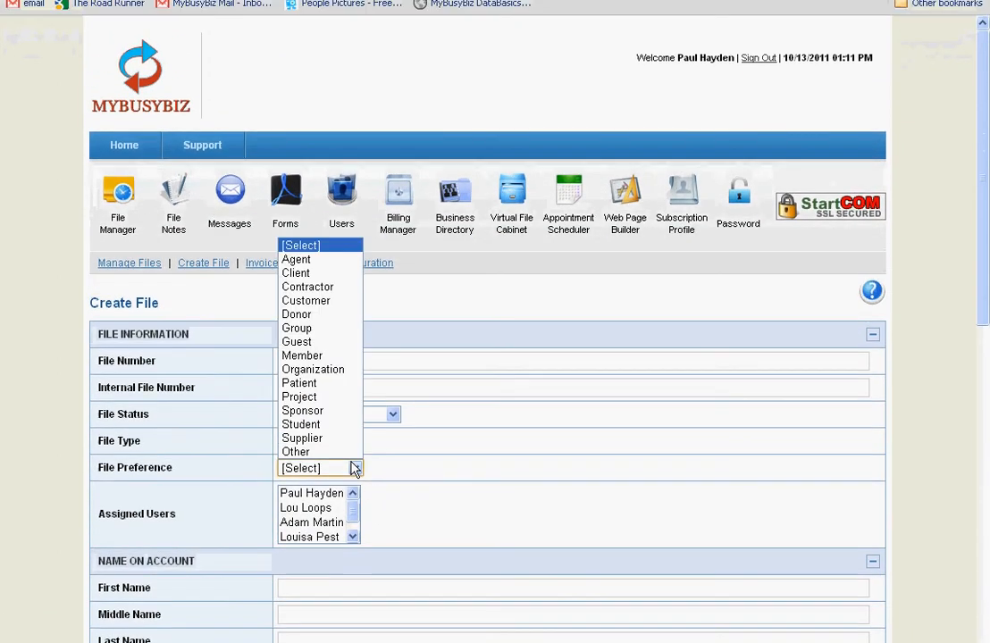
left_click(307, 344)
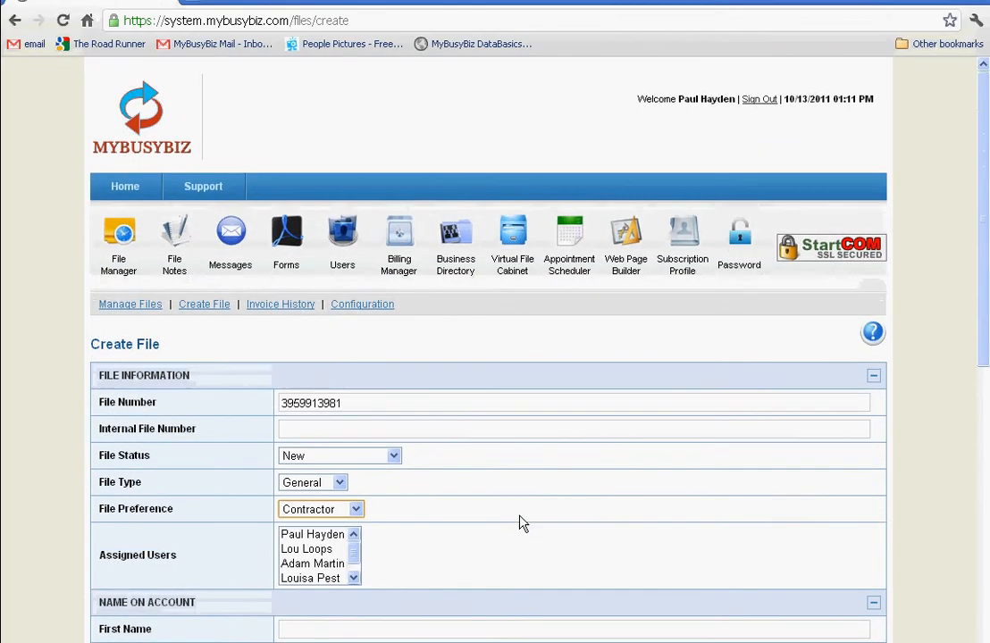
Expand Important File Information on the new file and check the Sub Contracters and Method Of Payment rows.
scroll(522, 522, "down", 2)
scroll(523, 523, "down", 5)
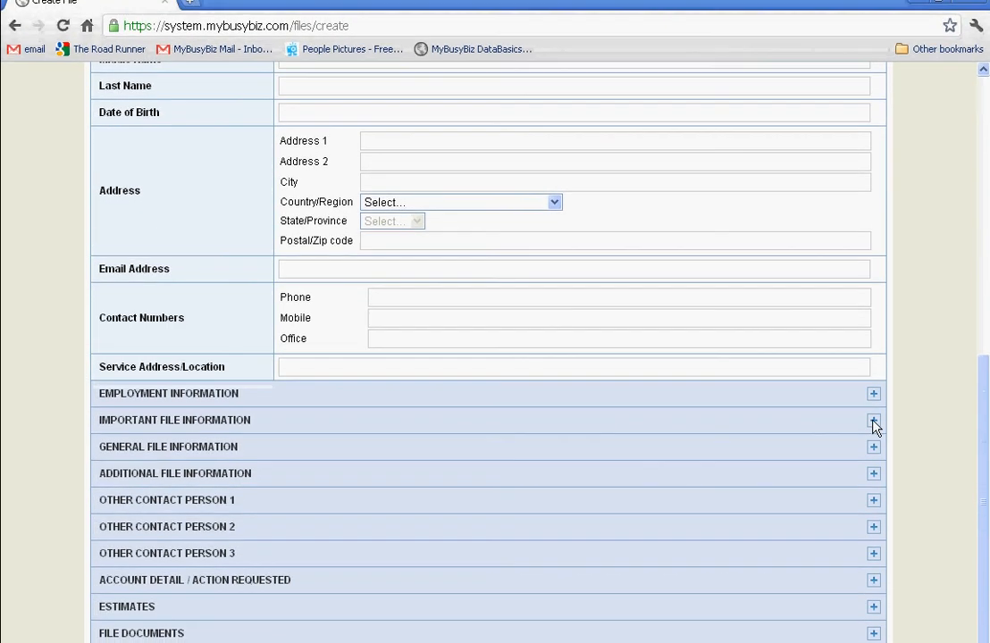
left_click(872, 400)
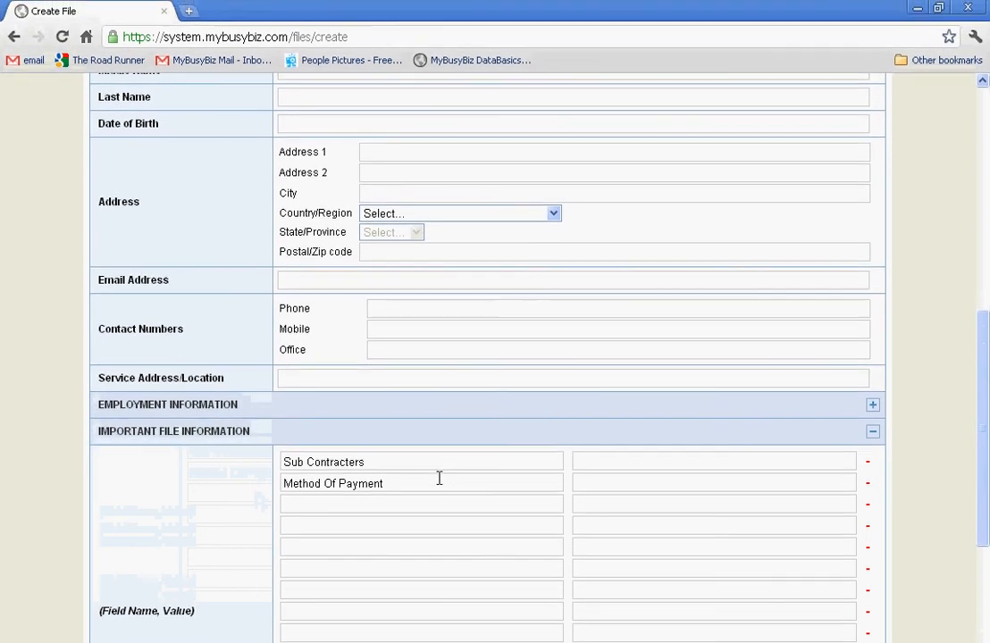
left_click(419, 484)
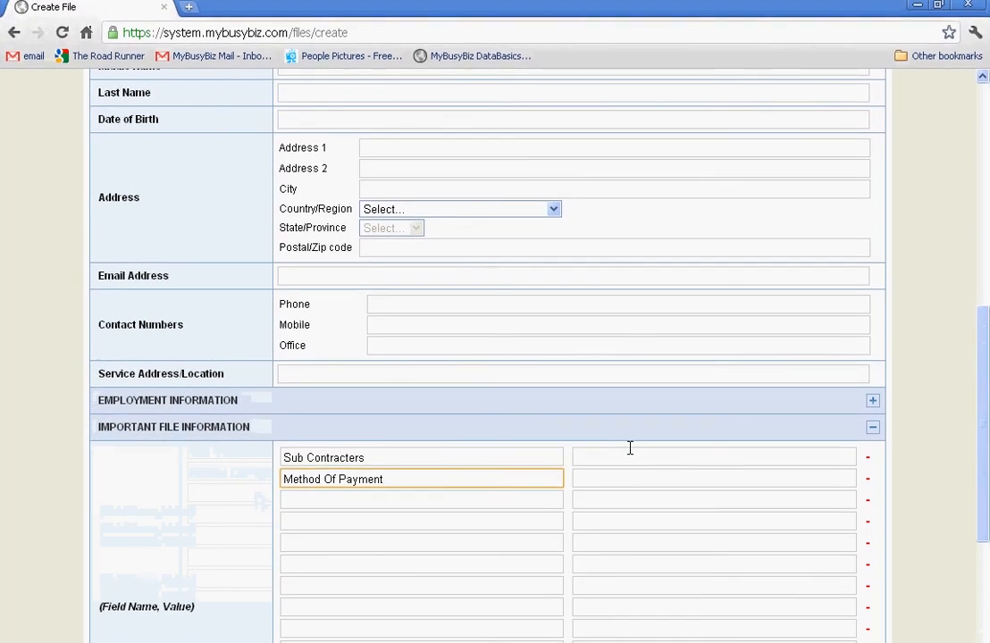
Set the Sub Contracters value to "none" and the Method Of Payment value to "cash".
left_click(627, 453)
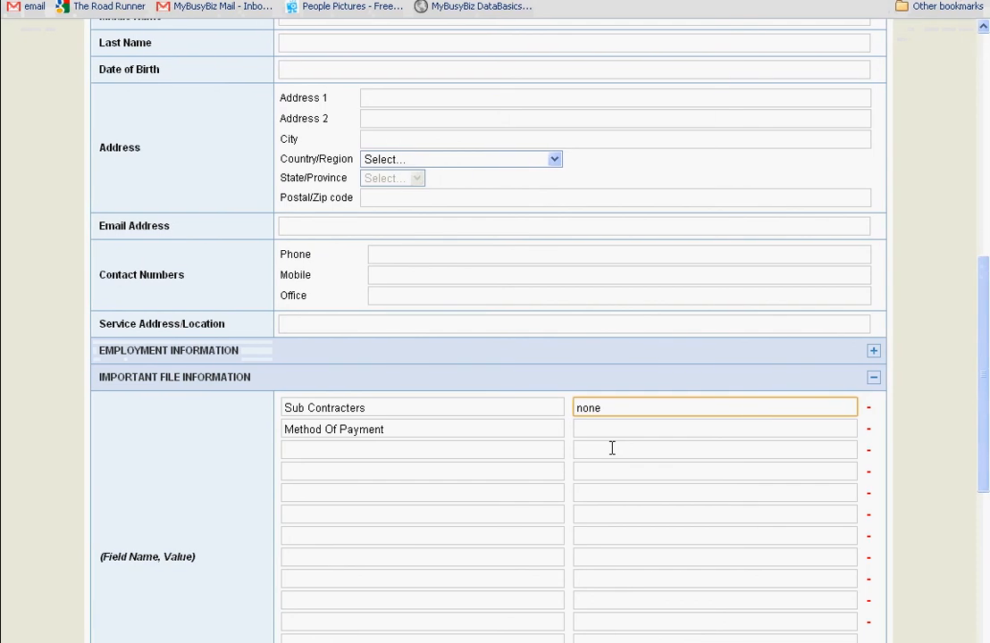
left_click(608, 428)
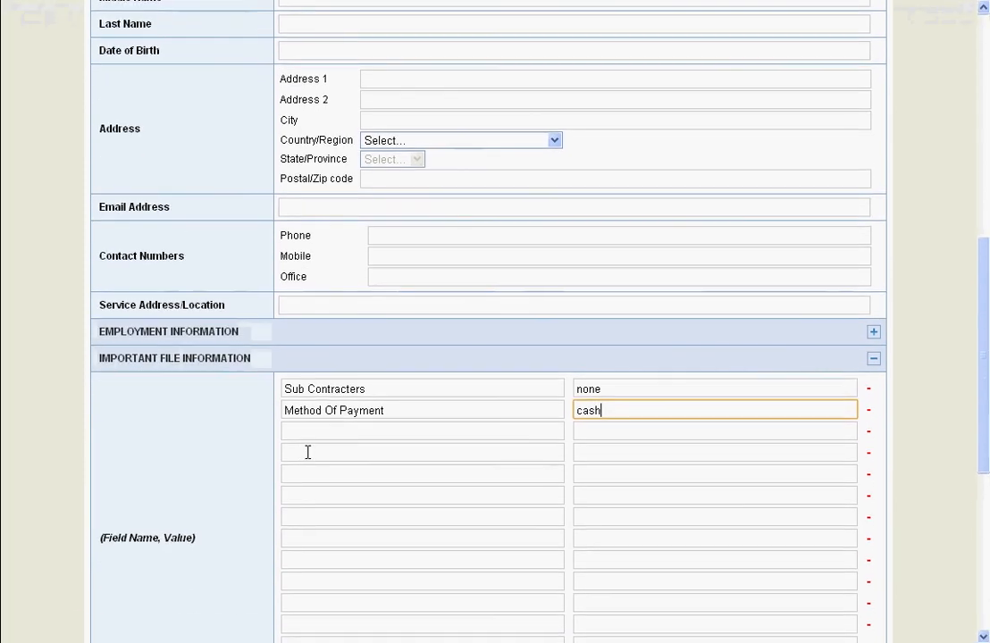
scroll(214, 482, "down", 5)
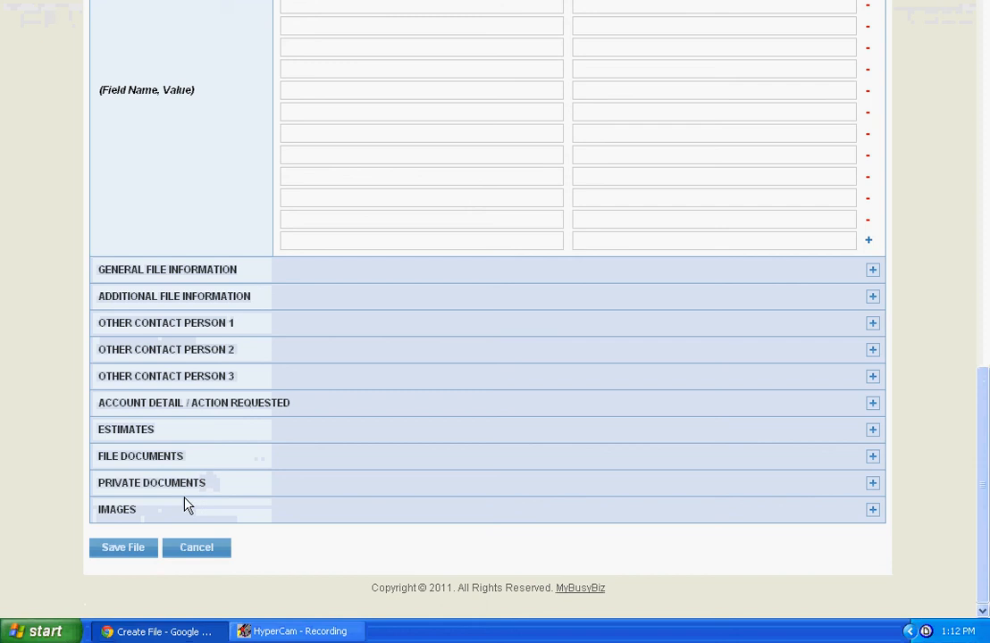
Go through the blank field name rows below Method Of Payment in Important File Information.
scroll(375, 281, "up", 5)
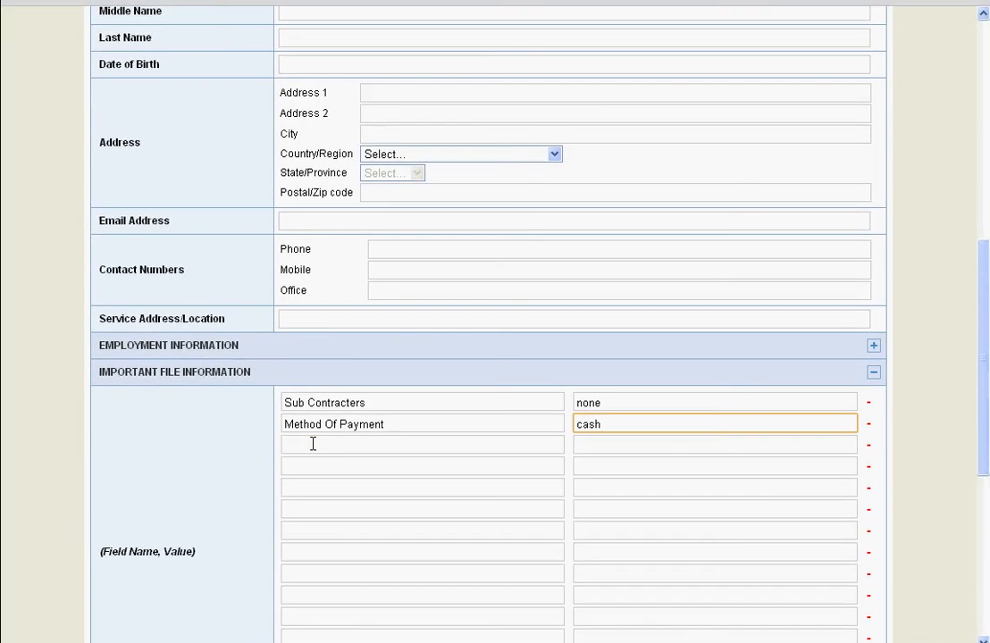
left_click(312, 444)
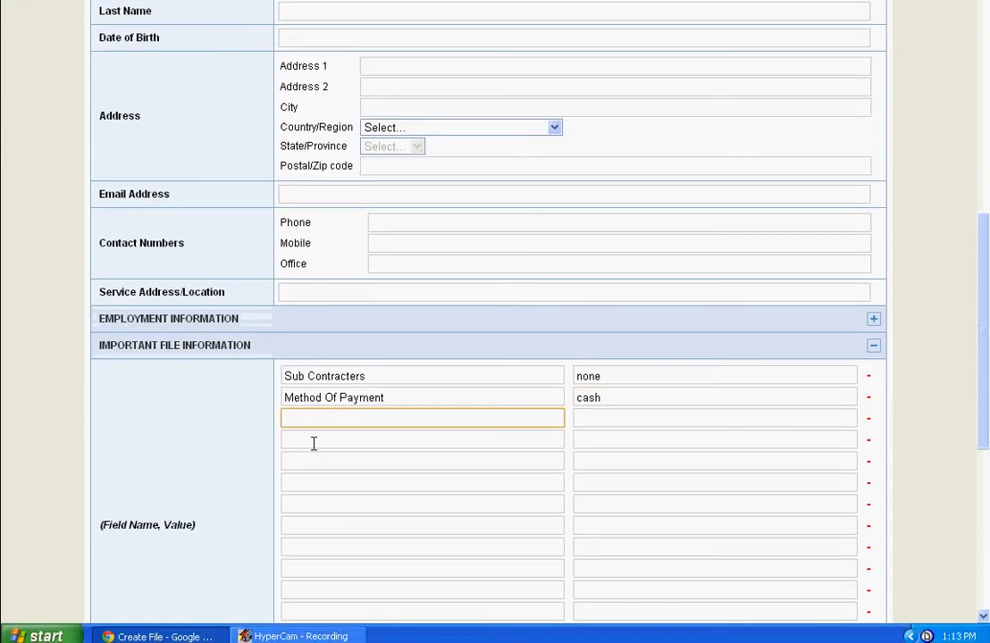
left_click(313, 466)
left_click(310, 464)
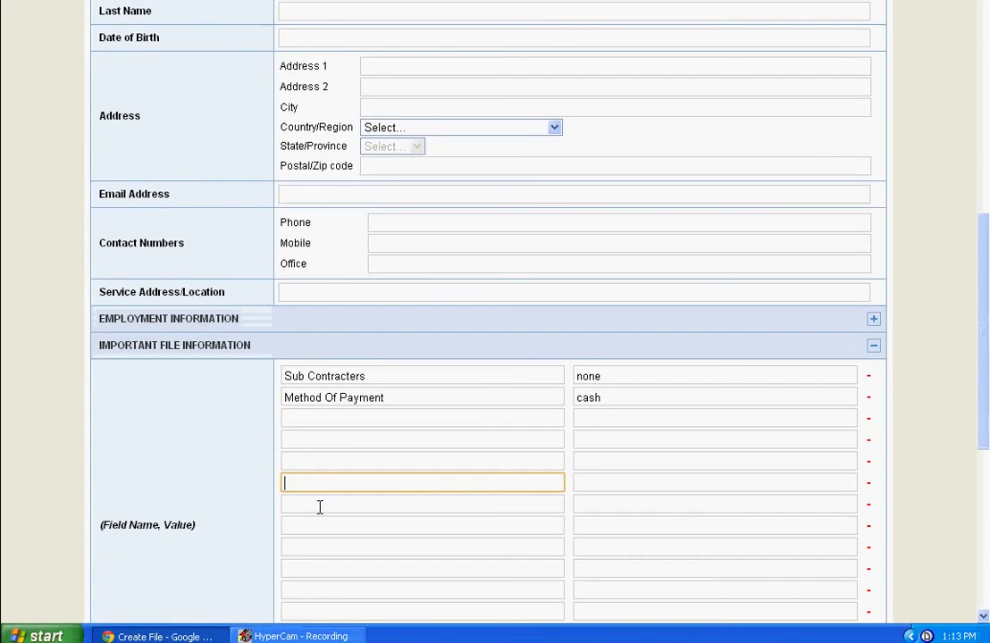
Expand General File Information on the new file and look over its field name and value rows.
scroll(834, 508, "down", 4)
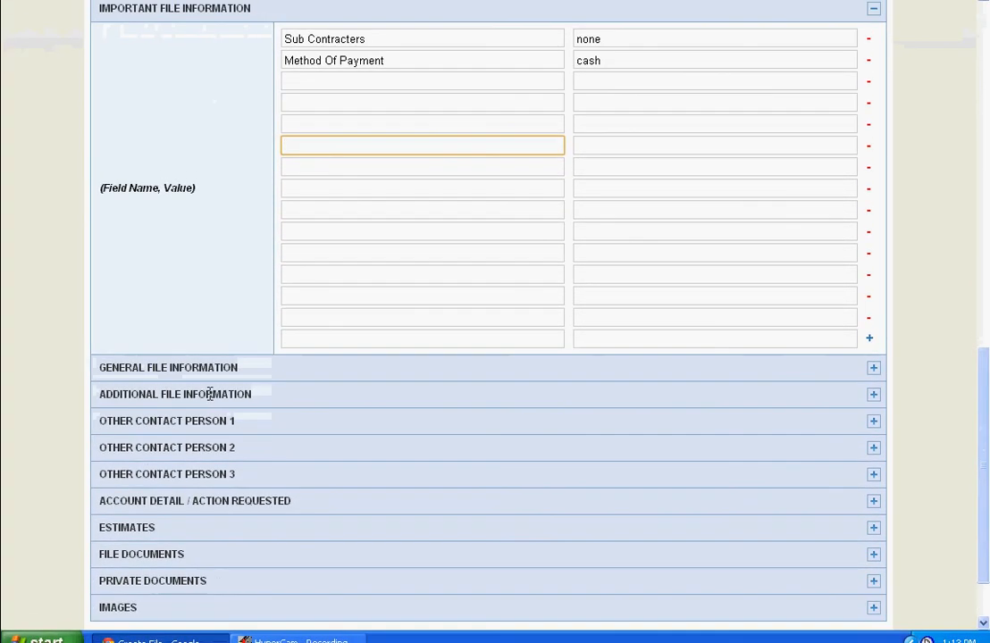
left_click(873, 369)
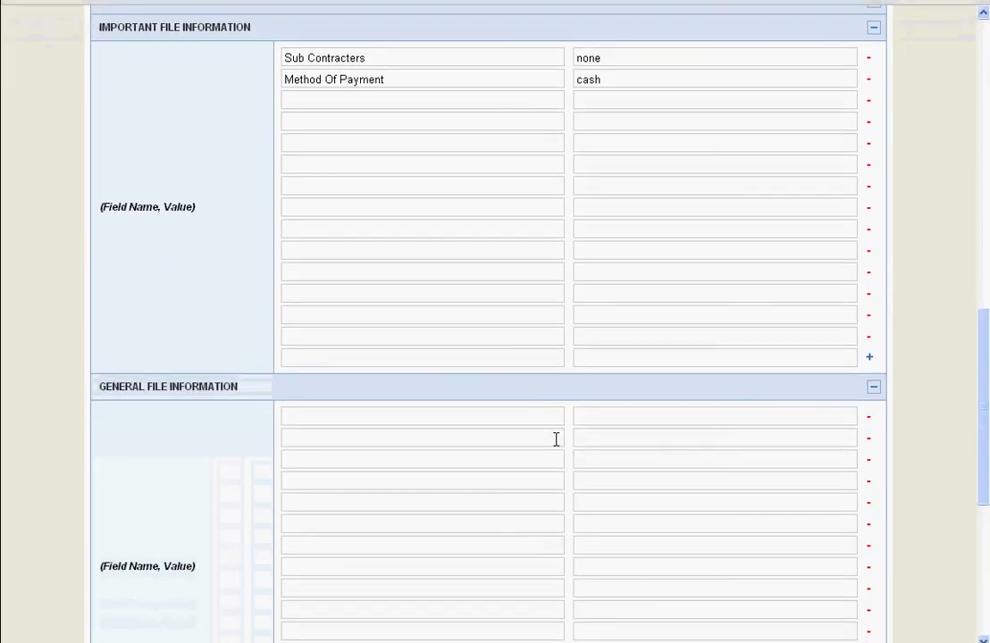
scroll(556, 494, "down", 3)
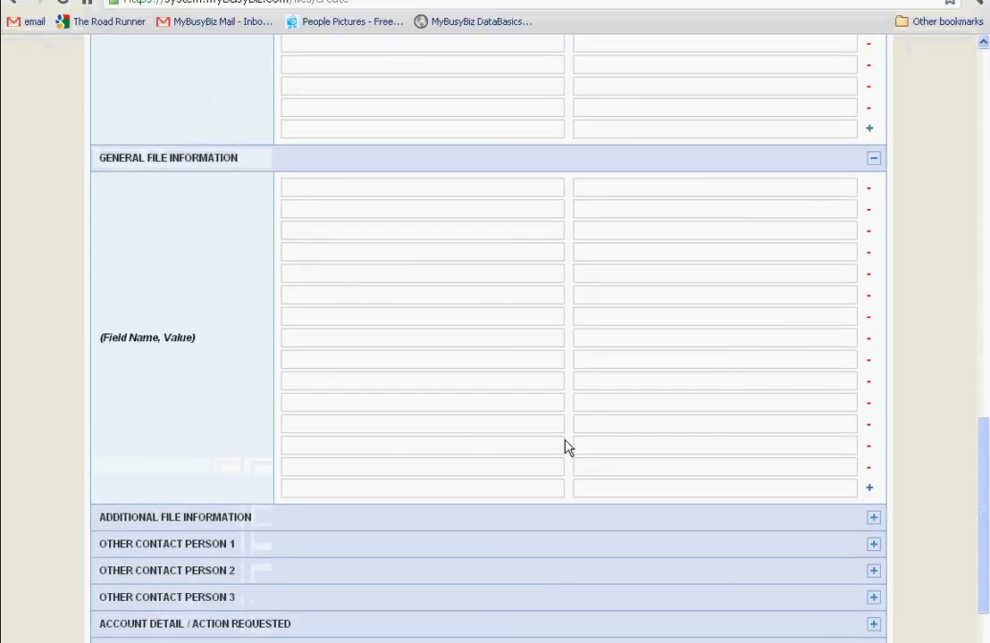
scroll(563, 443, "up", 7)
scroll(566, 447, "up", 6)
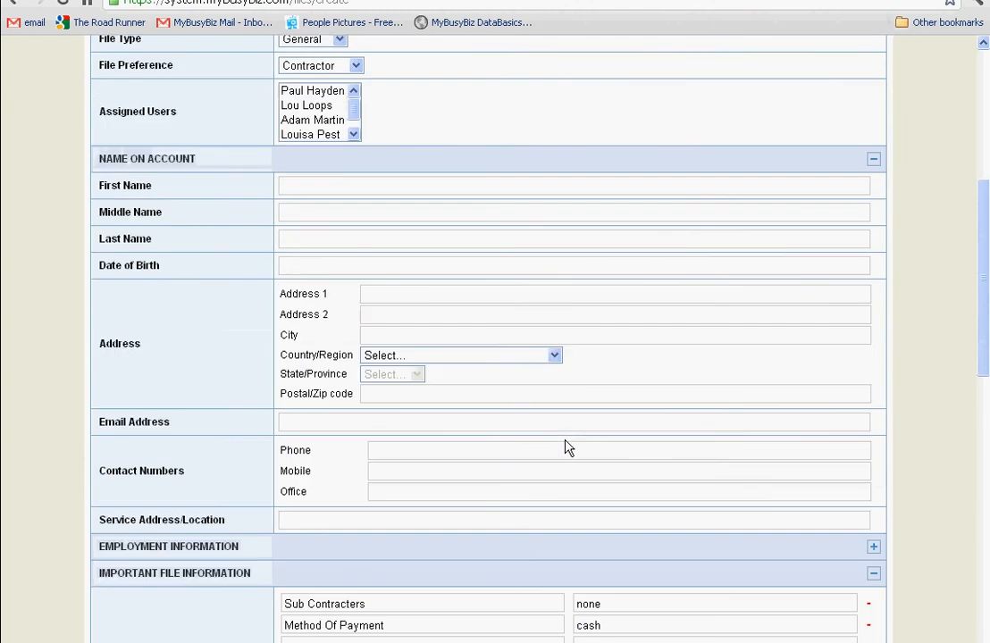